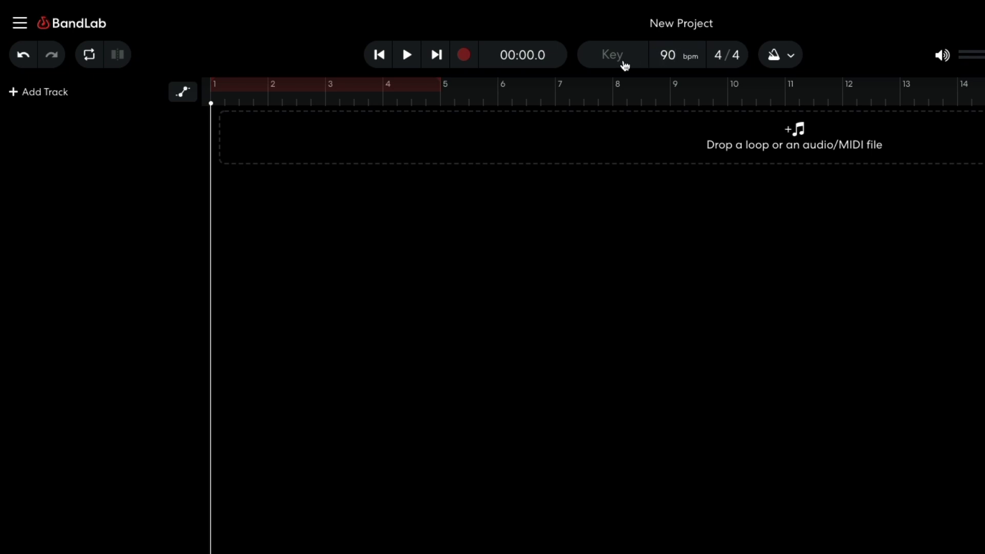
# - Set the project key to F minor
pyautogui.click(623, 58)
pyautogui.moveTo(645, 98); pyautogui.dragTo(633, 214)
pyautogui.click(615, 271)
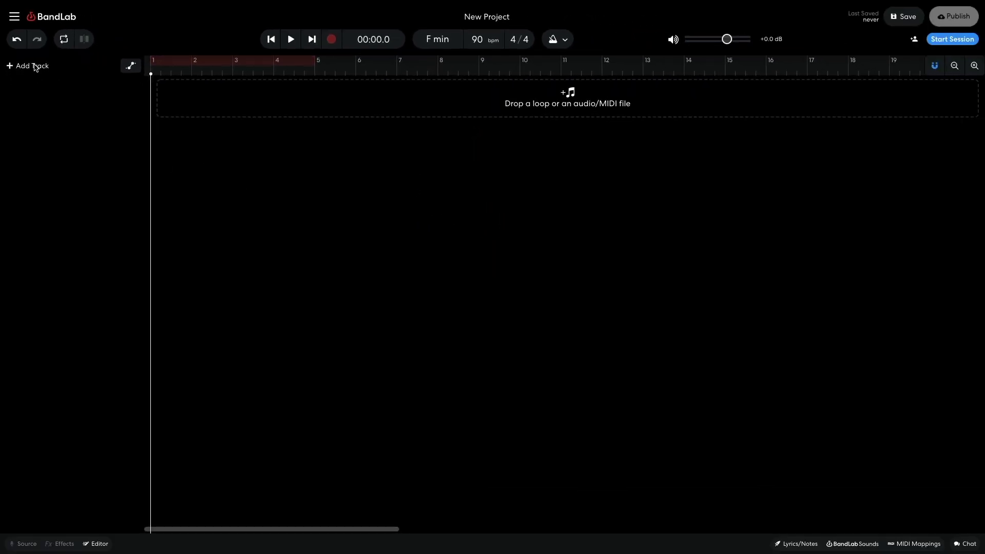
# - Add an instrument track for the piano and play back its four-bar chord progression
pyautogui.click(34, 67)
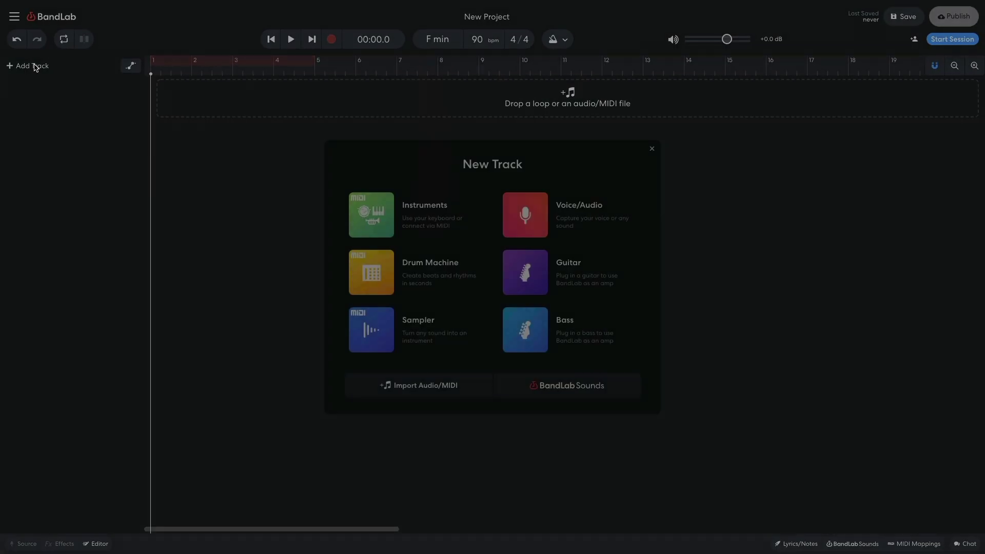
pyautogui.click(356, 221)
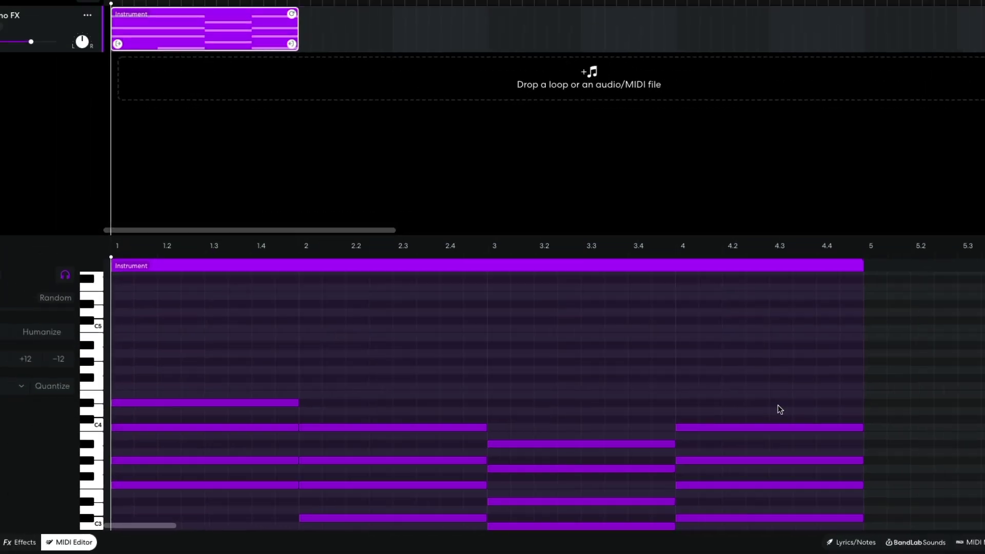
pyautogui.press('space')
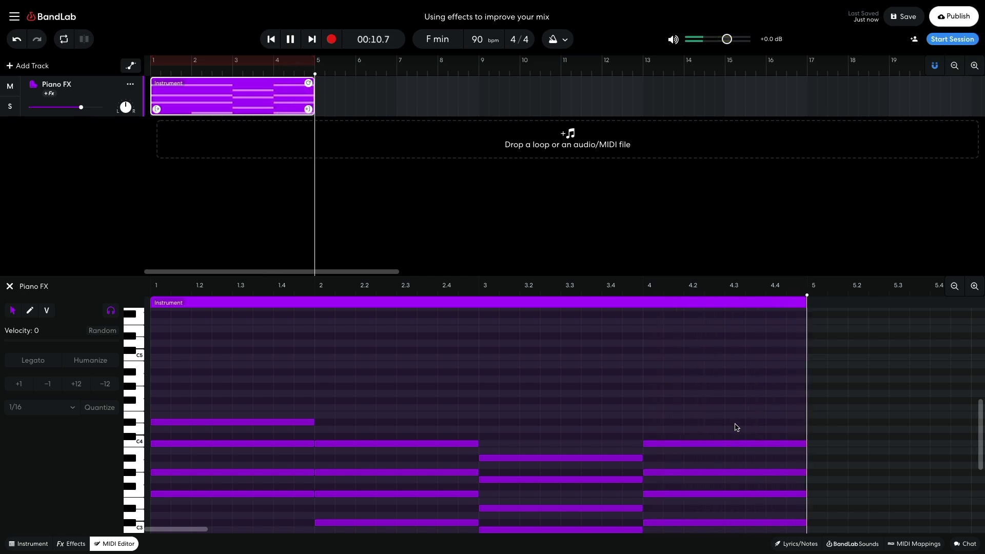
pyautogui.press('space')
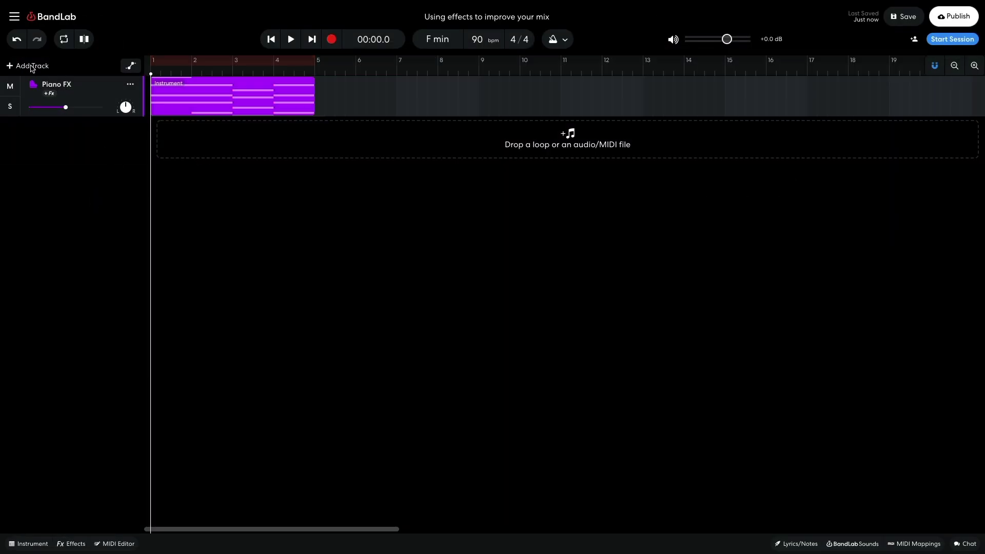
# - Add a second instrument track and load the 808 Kit drum sound on it
pyautogui.click(32, 67)
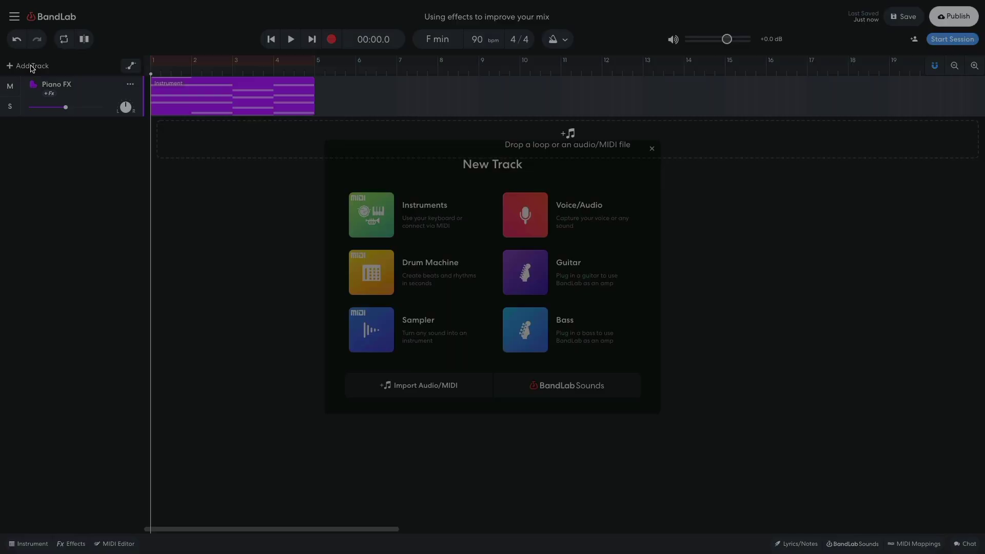
pyautogui.click(361, 209)
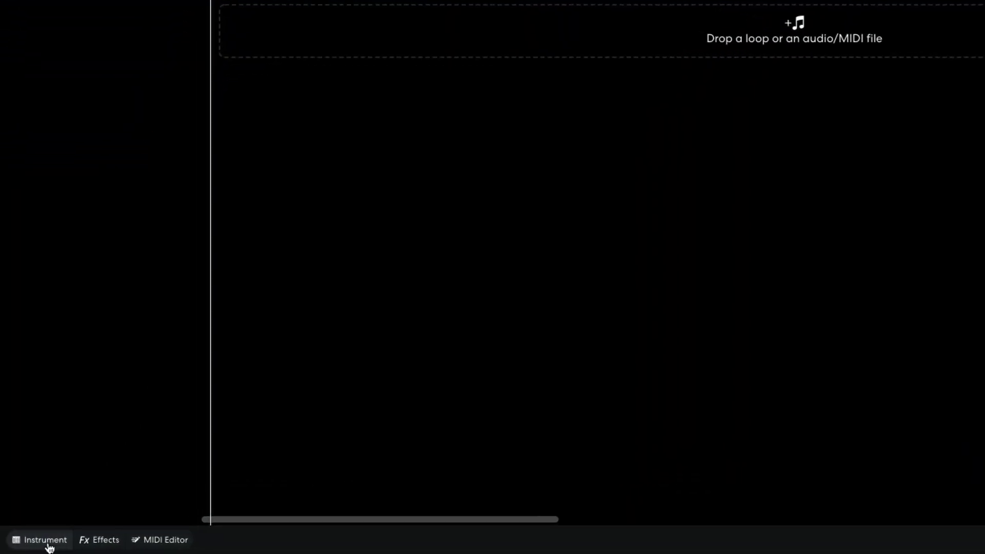
pyautogui.click(30, 543)
pyautogui.click(79, 360)
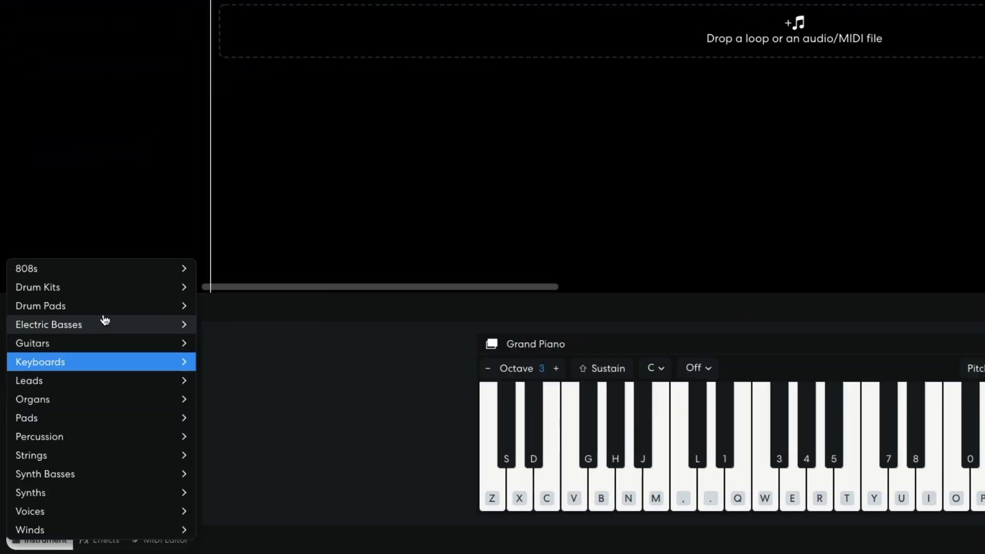
pyautogui.moveTo(106, 308)
pyautogui.click(270, 44)
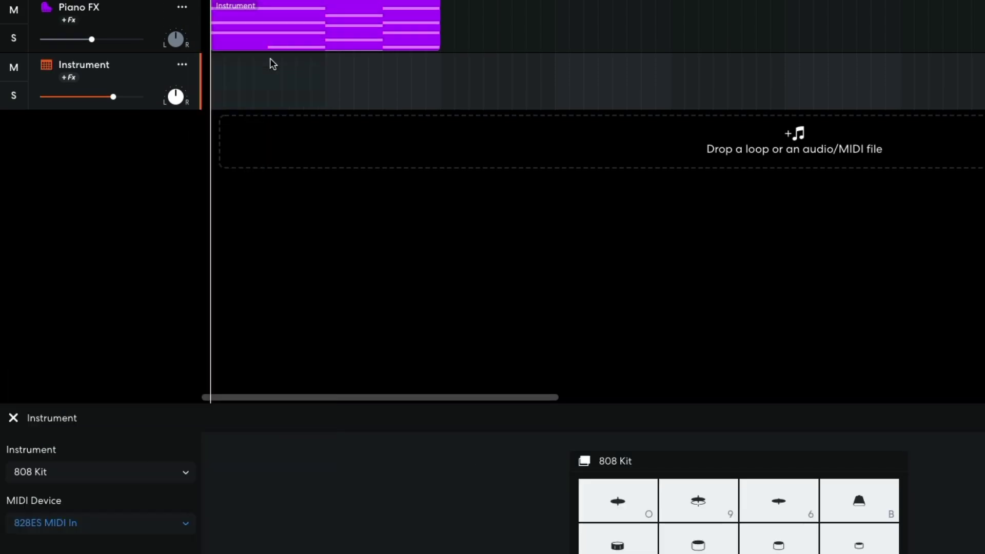
# - Create a region on the drum track with snare hits on 1.2 and 1.4, and kicks on beat 1 and an eighth note after 1.2
pyautogui.doubleClick(269, 57)
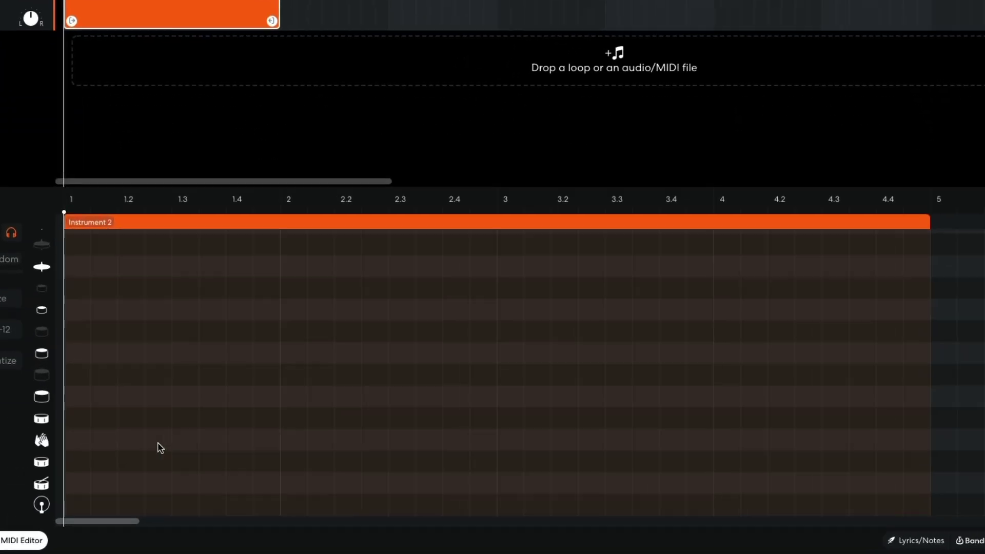
pyautogui.click(108, 456)
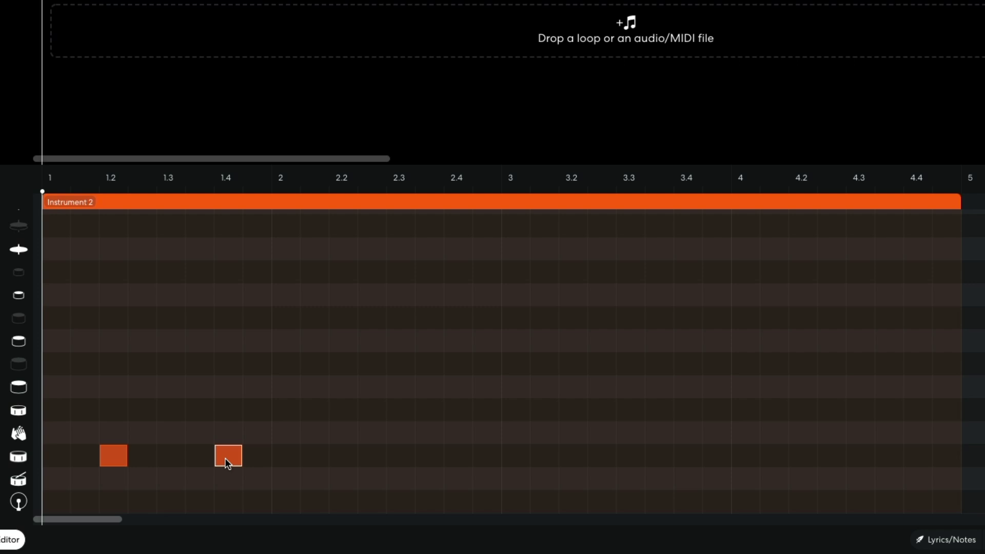
pyautogui.click(55, 504)
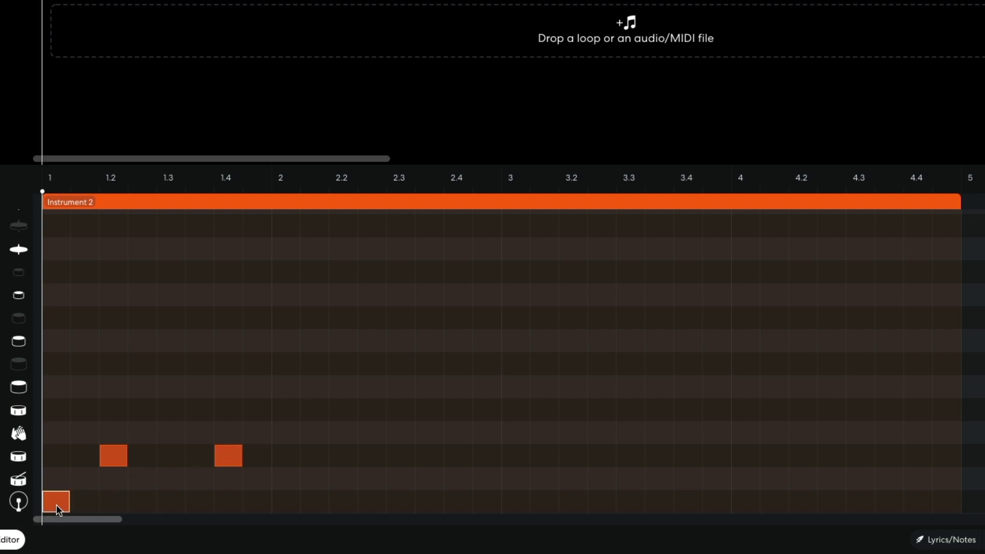
pyautogui.click(141, 501)
# - Fill bar 1 with hi-hat hits on all eight eighth notes and listen to the drum pattern
pyautogui.click(56, 250)
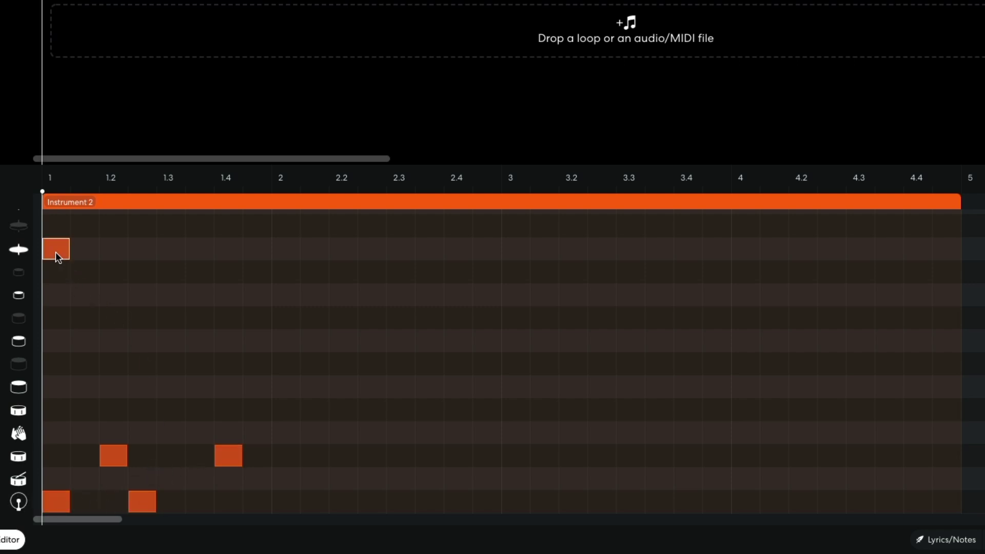
pyautogui.click(84, 248)
pyautogui.click(113, 249)
pyautogui.click(152, 249)
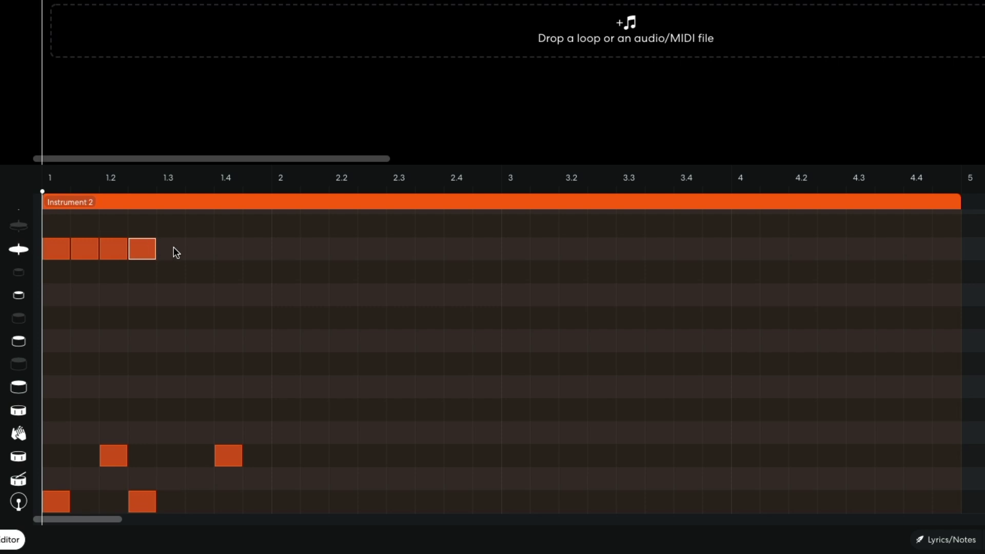
pyautogui.click(179, 249)
pyautogui.click(208, 249)
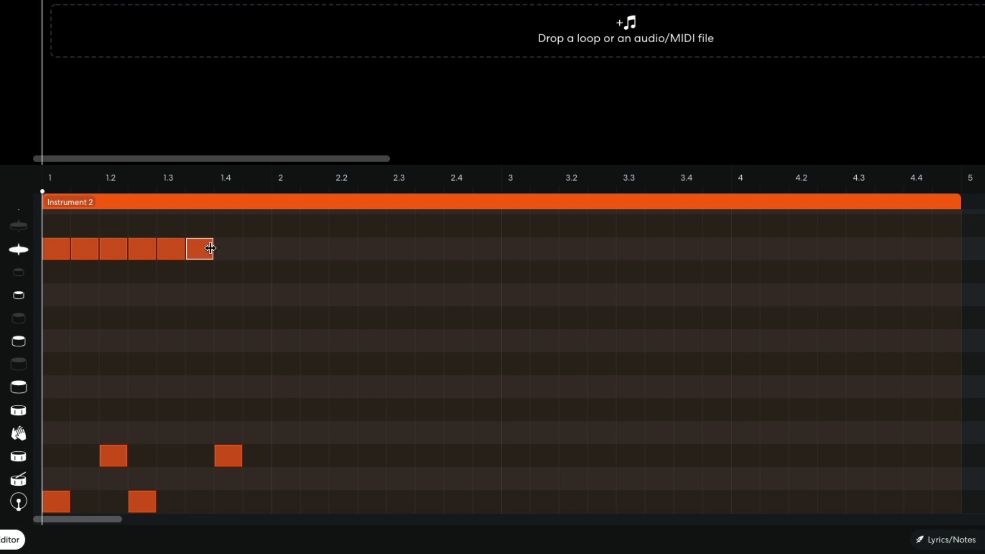
pyautogui.click(251, 250)
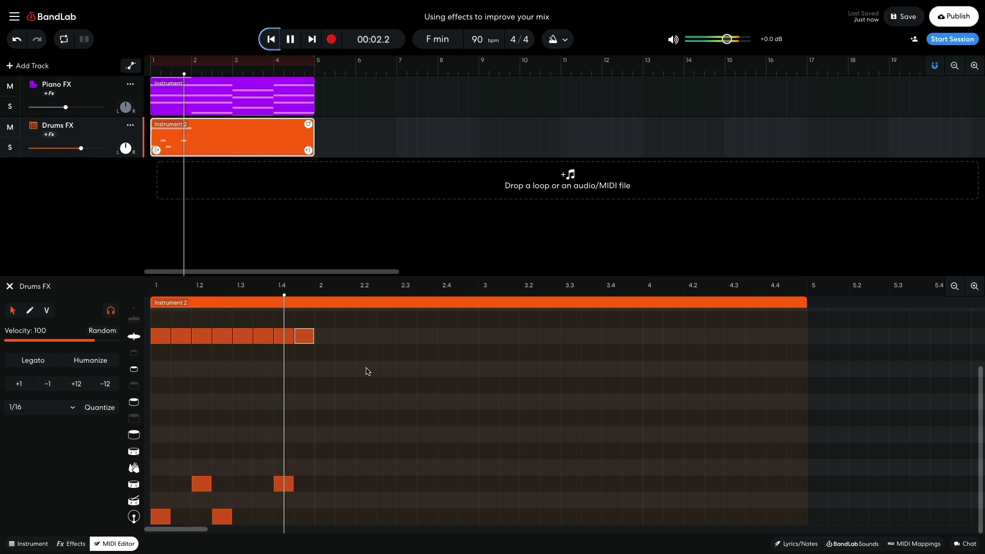
pyautogui.press('space')
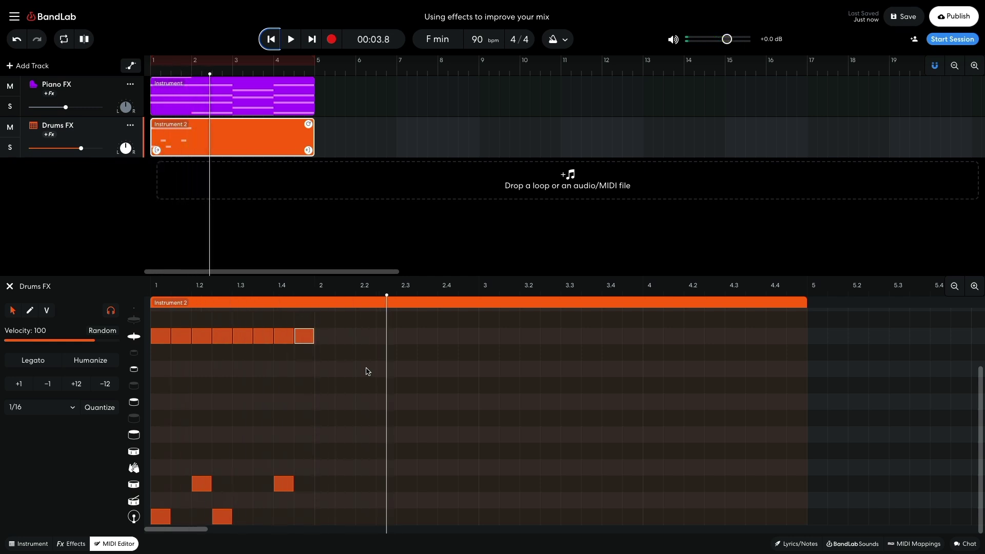
# - Copy the complete bar 1 drum pattern into bars 2, 3 and 4, and play back the four-bar beat
pyautogui.click(409, 443)
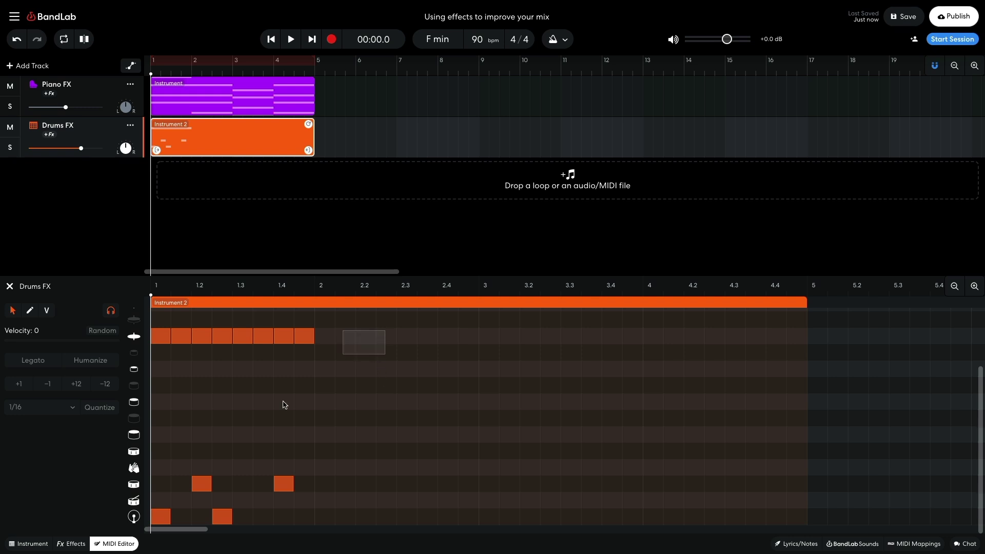
pyautogui.moveTo(283, 403); pyautogui.dragTo(330, 521)
pyautogui.moveTo(325, 520); pyautogui.dragTo(649, 522)
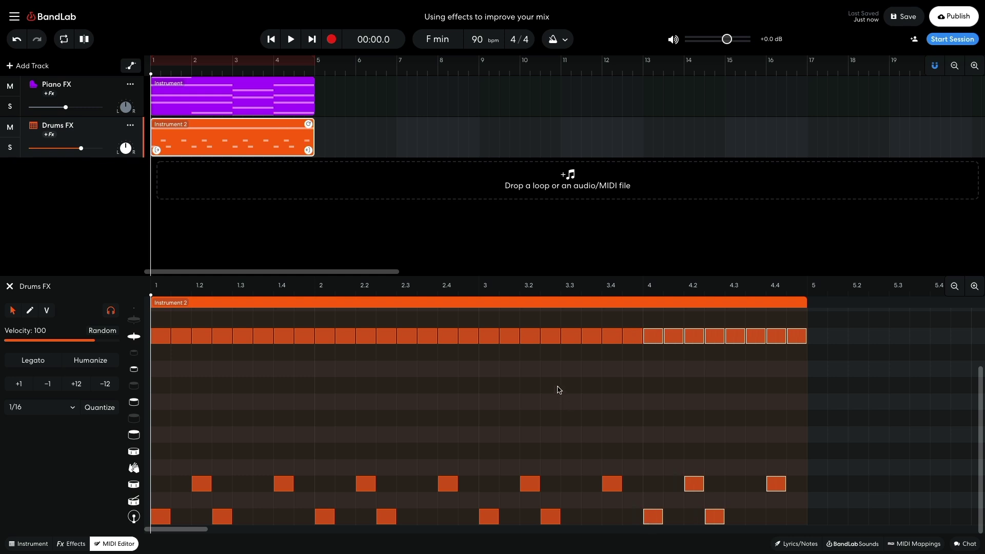
pyautogui.press('space')
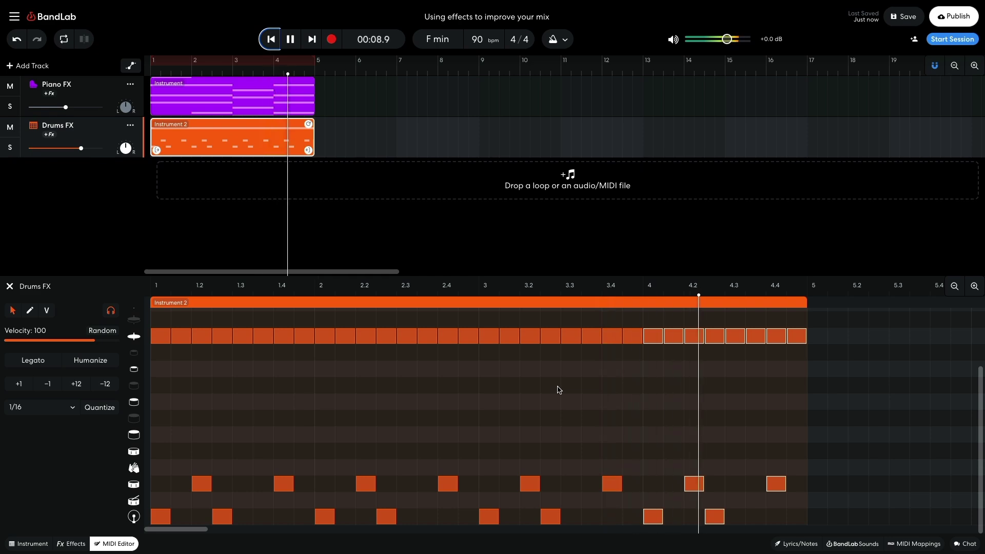
pyautogui.press('space')
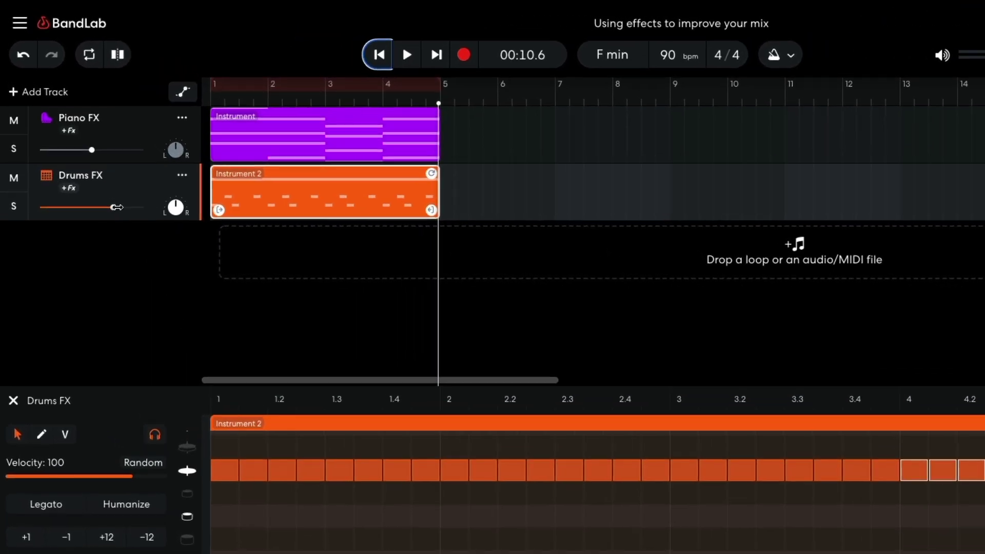
# - Lower the Drums FX track volume to about -5.7 dB and play the mix back
pyautogui.moveTo(117, 207); pyautogui.dragTo(115, 206)
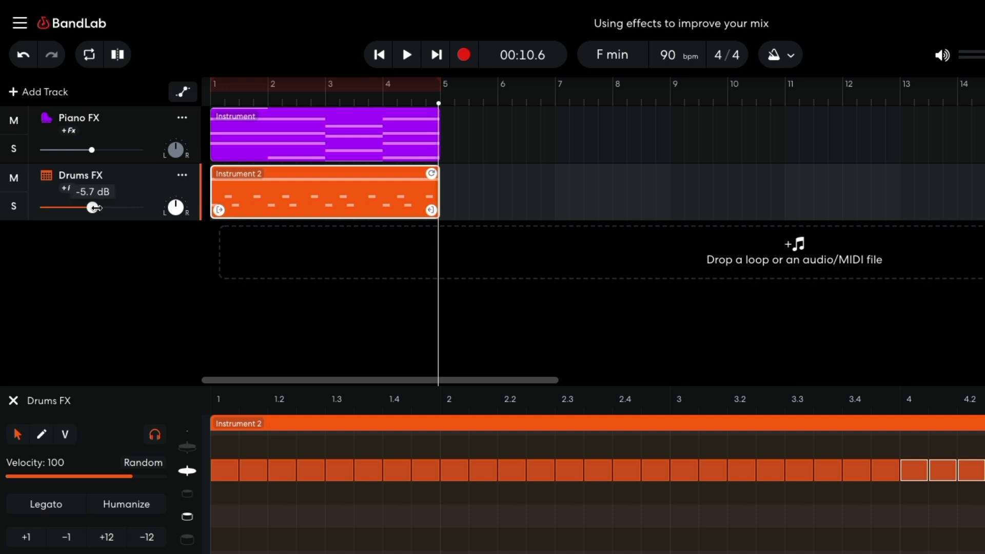
pyautogui.moveTo(98, 208); pyautogui.dragTo(99, 209)
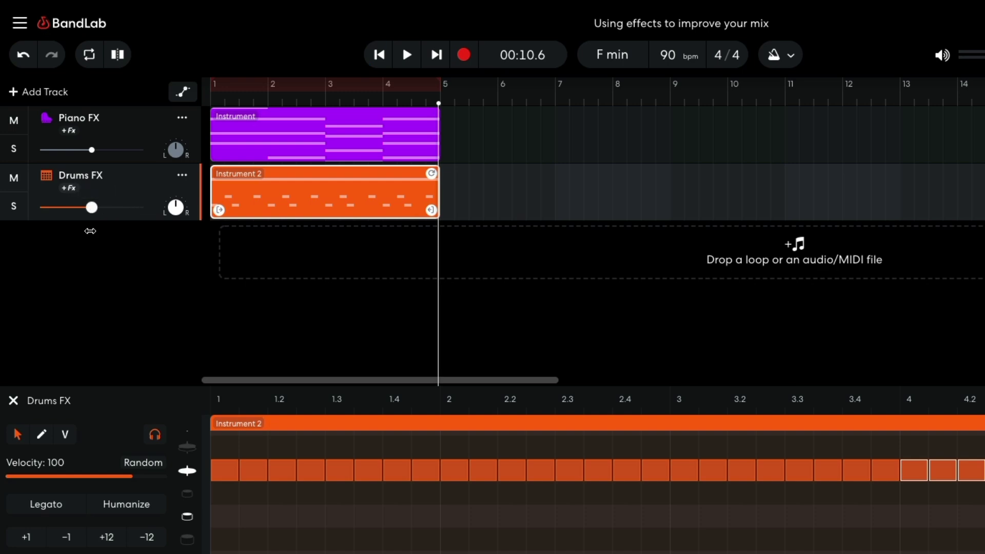
pyautogui.press('space')
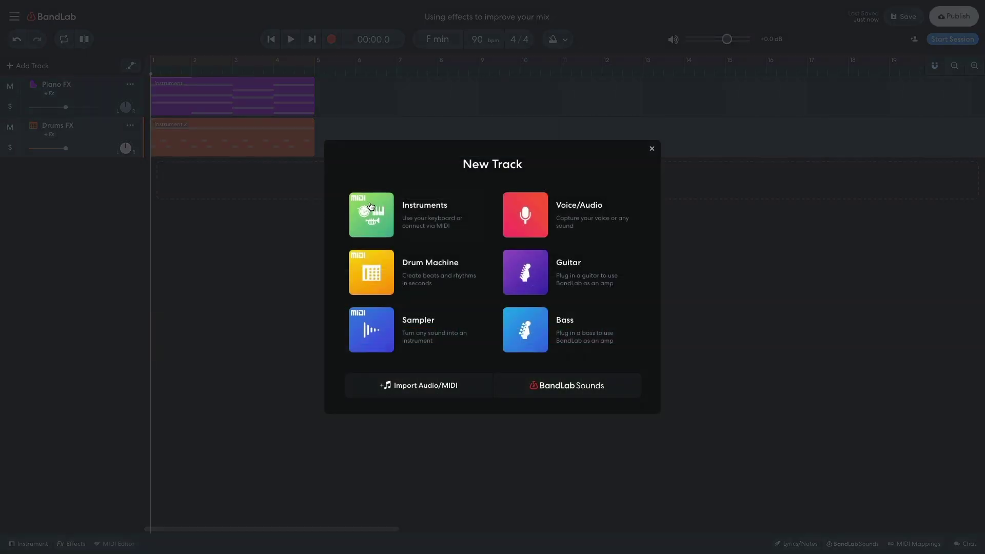
# - Add a third instrument track for the bass and load the Rumble Bass sound from the 808s
pyautogui.click(370, 215)
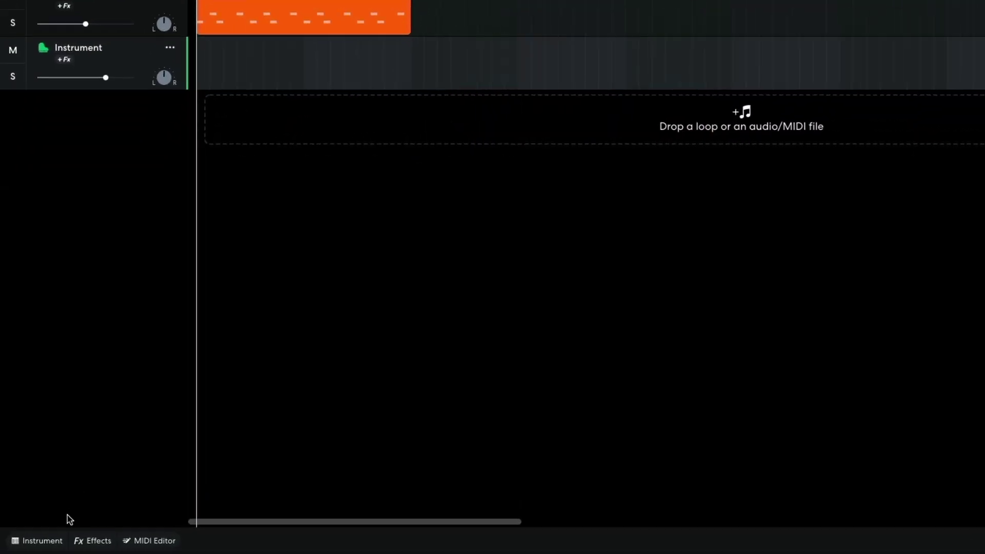
pyautogui.click(29, 543)
pyautogui.click(100, 365)
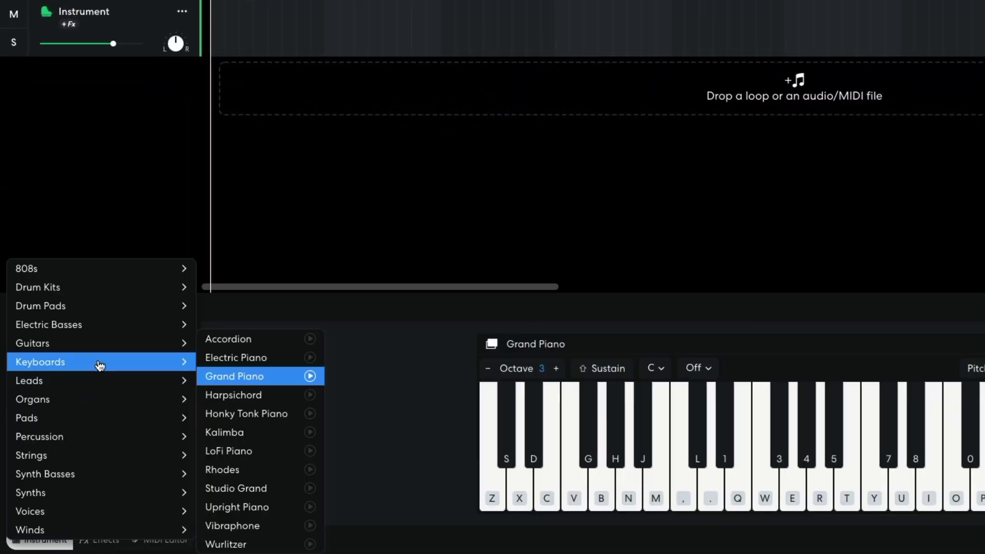
pyautogui.moveTo(146, 274)
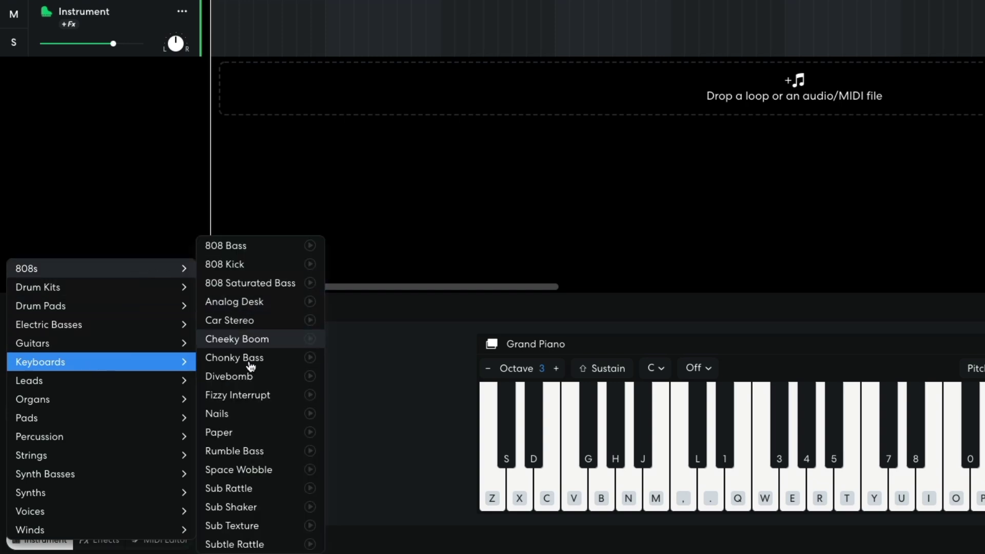
pyautogui.click(246, 450)
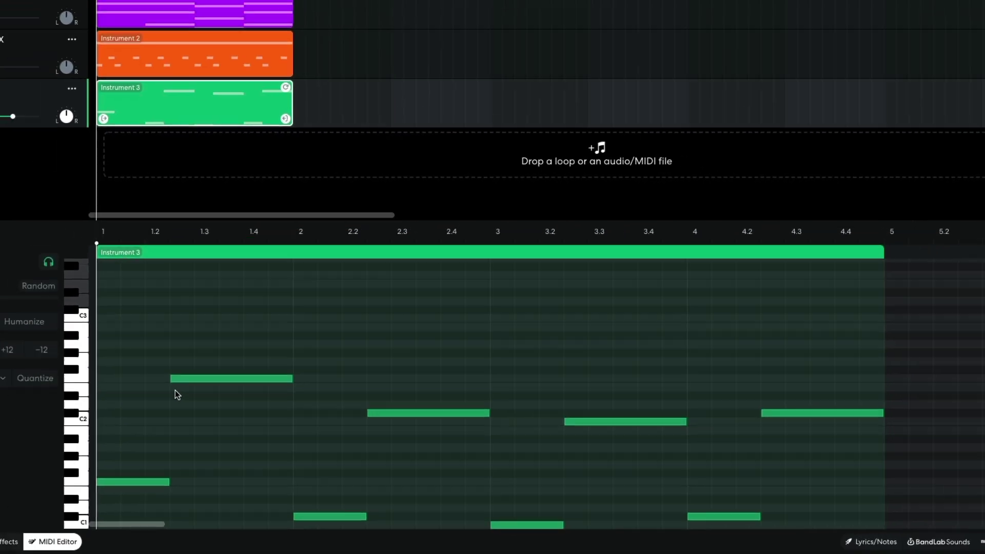
# - Listen to the bass line and lower the Bass FX track volume to the same level as the piano and drums
pyautogui.press('space')
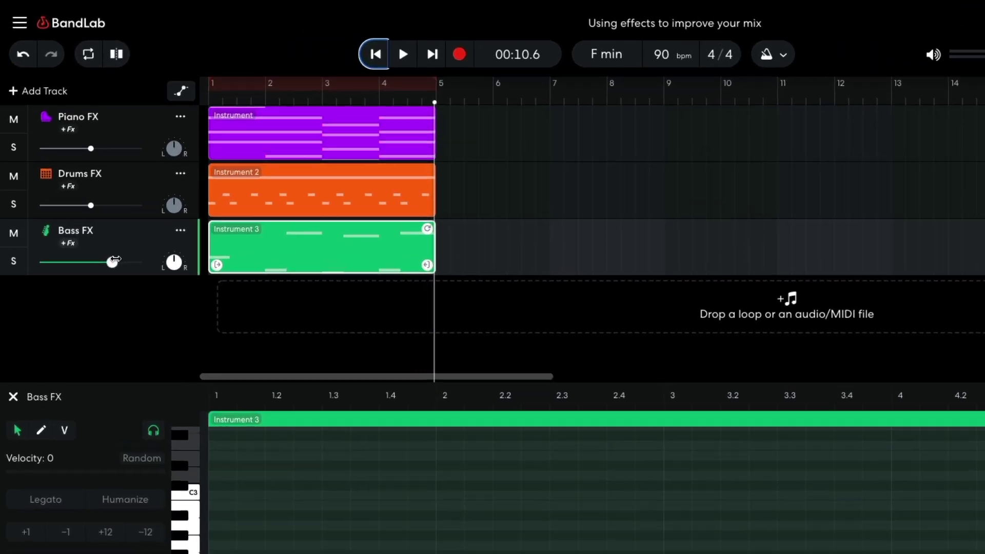
pyautogui.moveTo(81, 190); pyautogui.dragTo(74, 188)
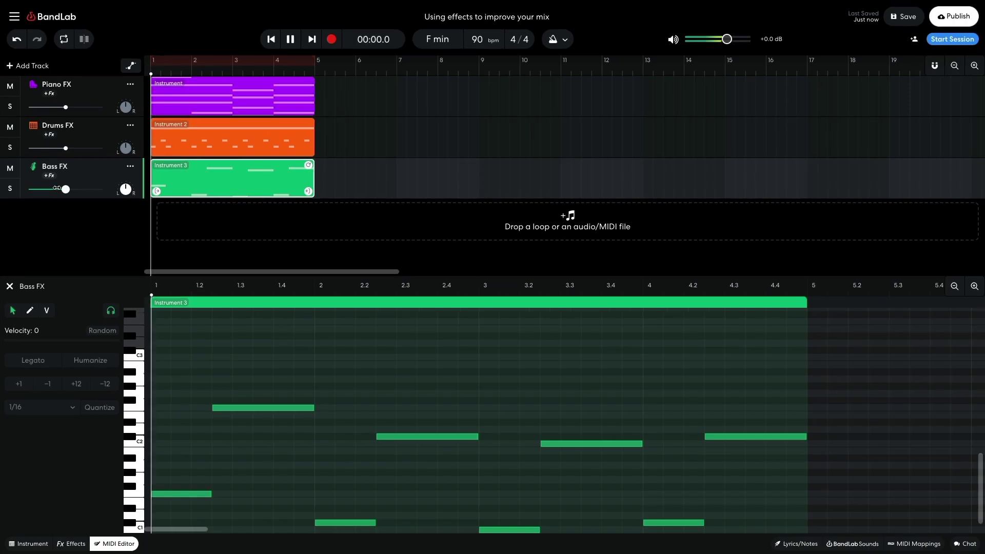
pyautogui.press('space')
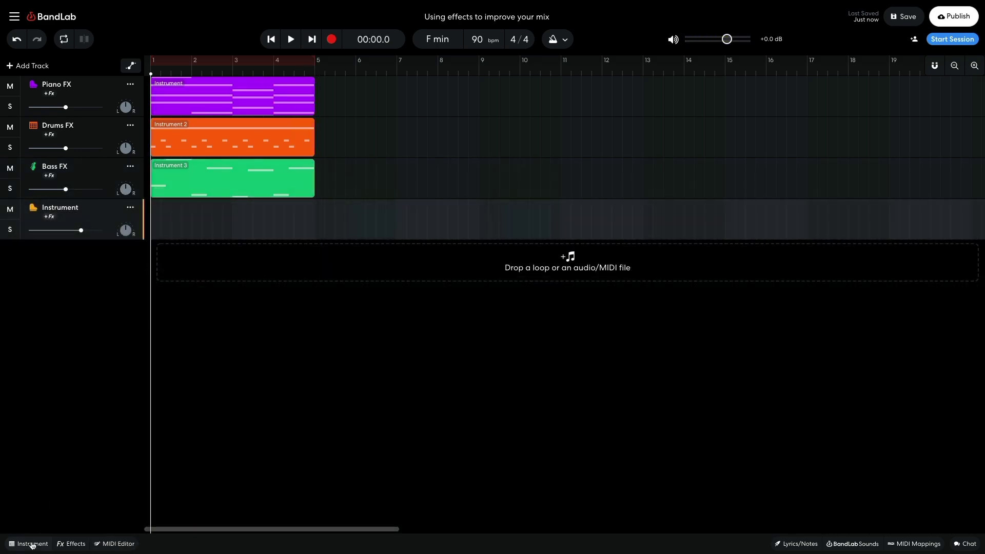
# - Load the G-Funk Sine lead sound on the fourth instrument track and play back the four-bar lead melody
pyautogui.click(29, 543)
pyautogui.click(76, 365)
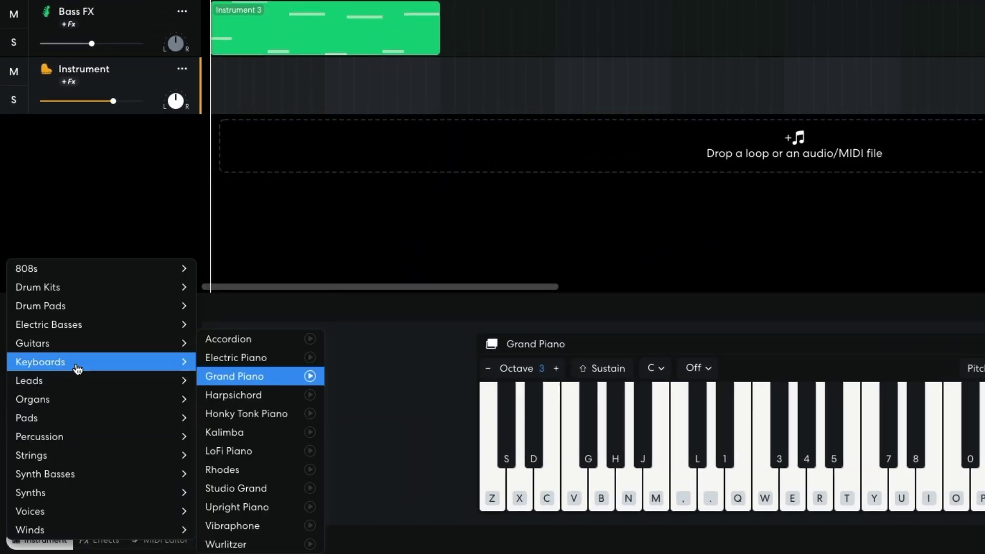
pyautogui.moveTo(77, 380)
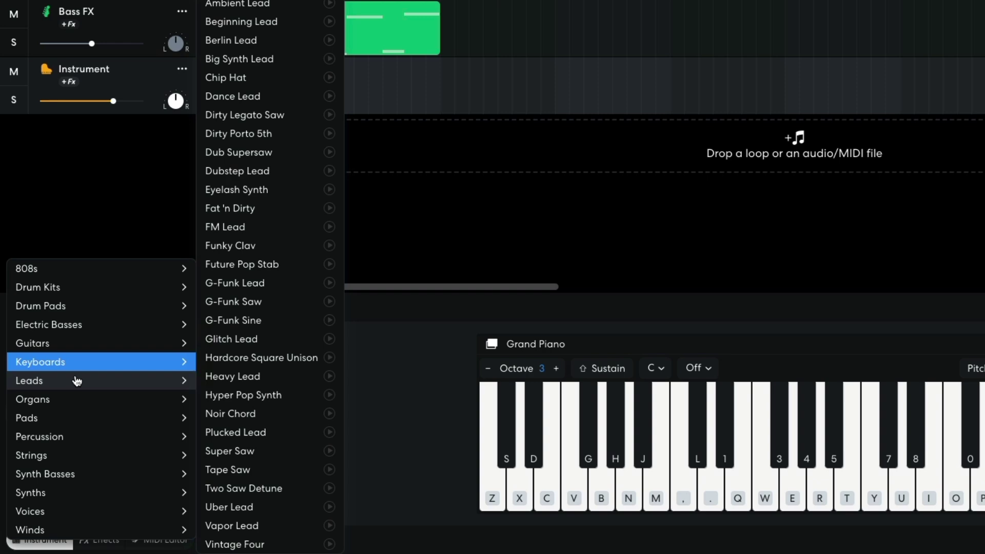
pyautogui.click(259, 321)
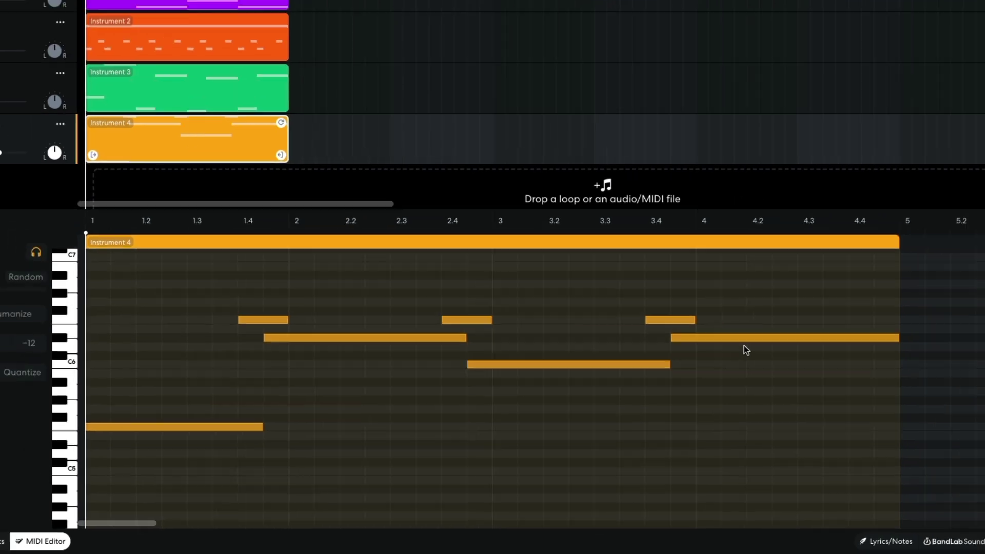
pyautogui.press('space')
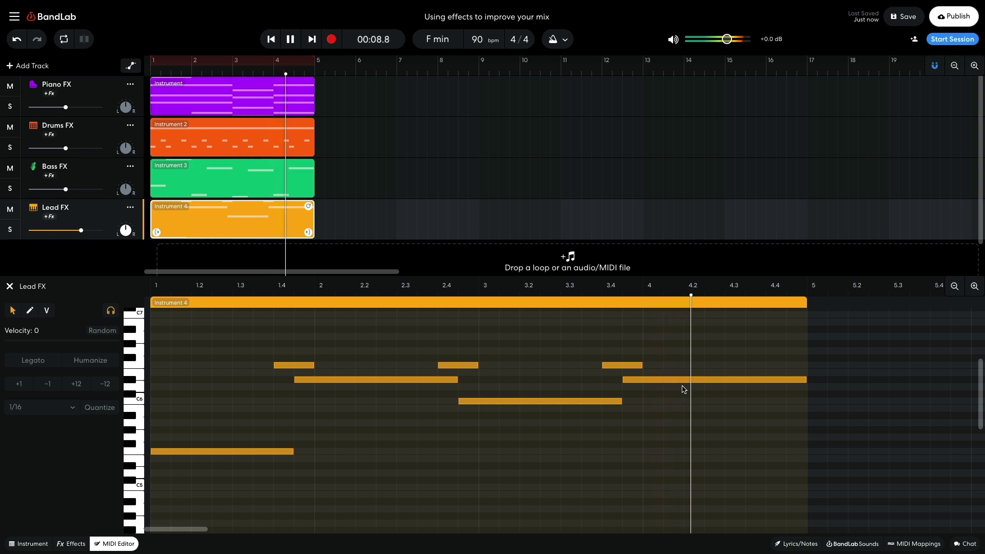
# - Lower the Lead FX track volume slightly below the other three tracks and play the four-bar mix back
pyautogui.press('space')
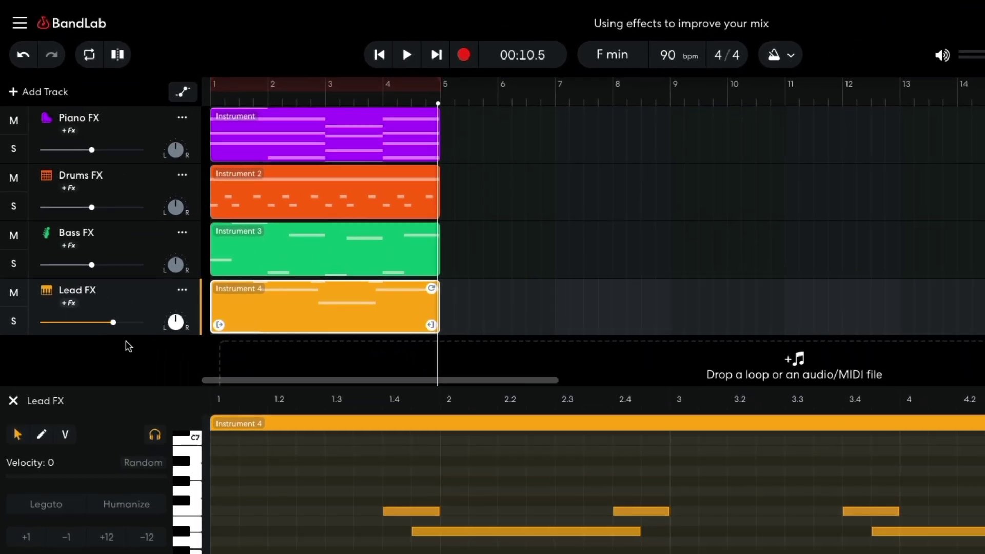
pyautogui.moveTo(112, 322)
pyautogui.mouseDown()
pyautogui.moveTo(75, 324)
pyautogui.moveTo(96, 331)
pyautogui.mouseUp()
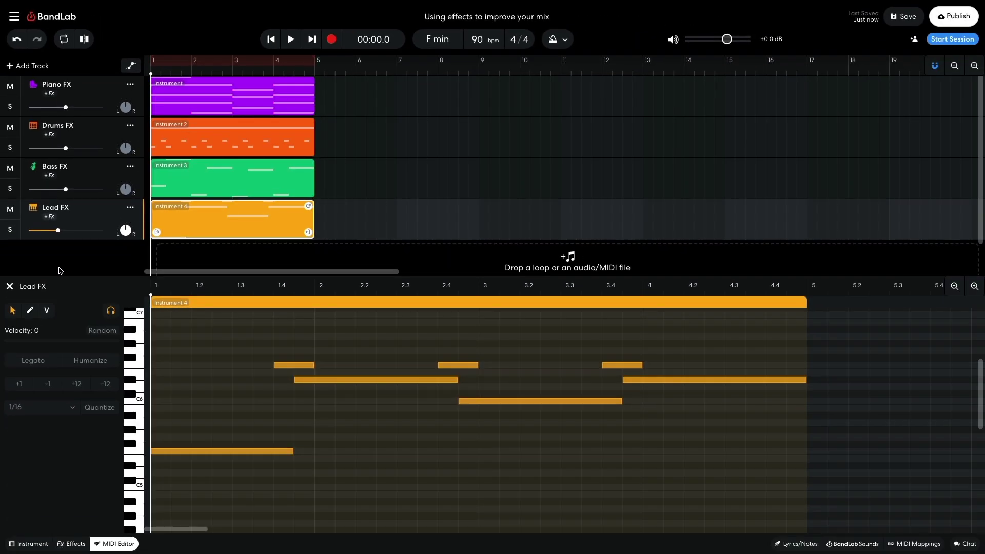
pyautogui.press('space')
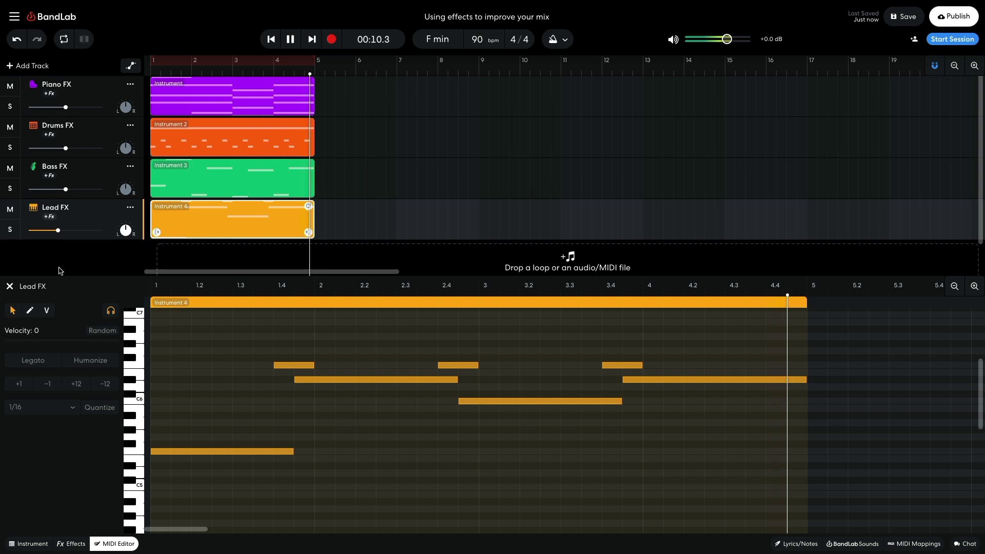
pyautogui.press('space')
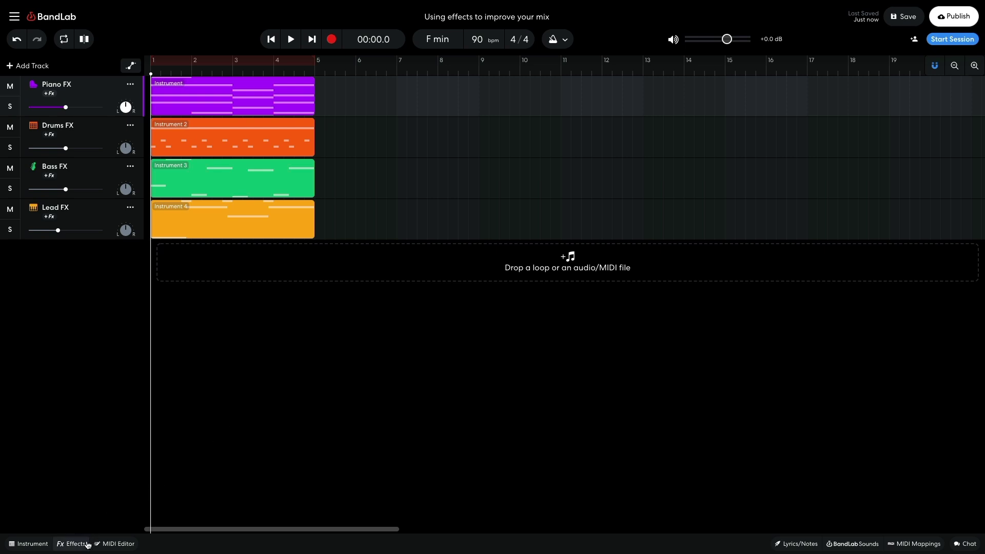
# - Add a Studio Reverb effect to the Piano FX track, set its size to 17 %, and listen to the mix
pyautogui.click(51, 95)
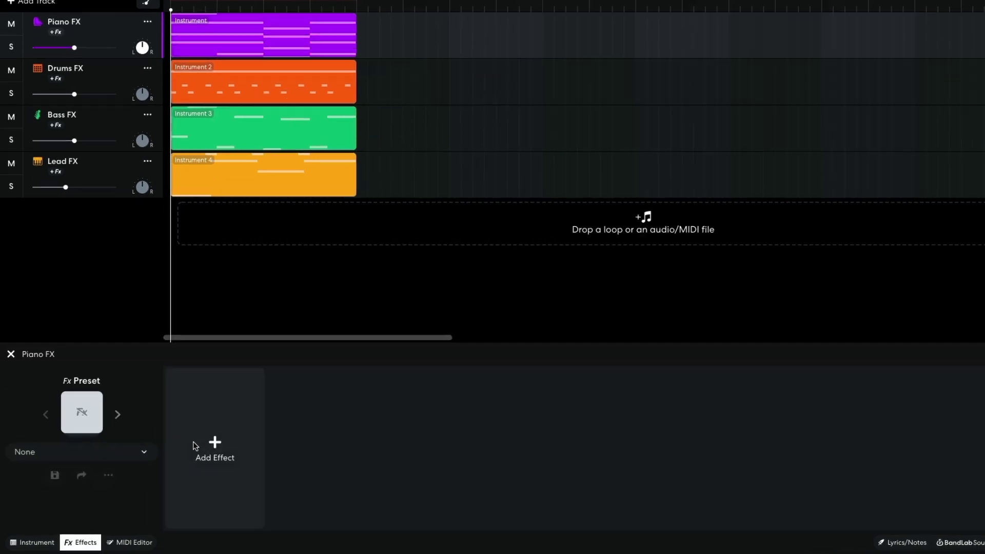
pyautogui.click(183, 464)
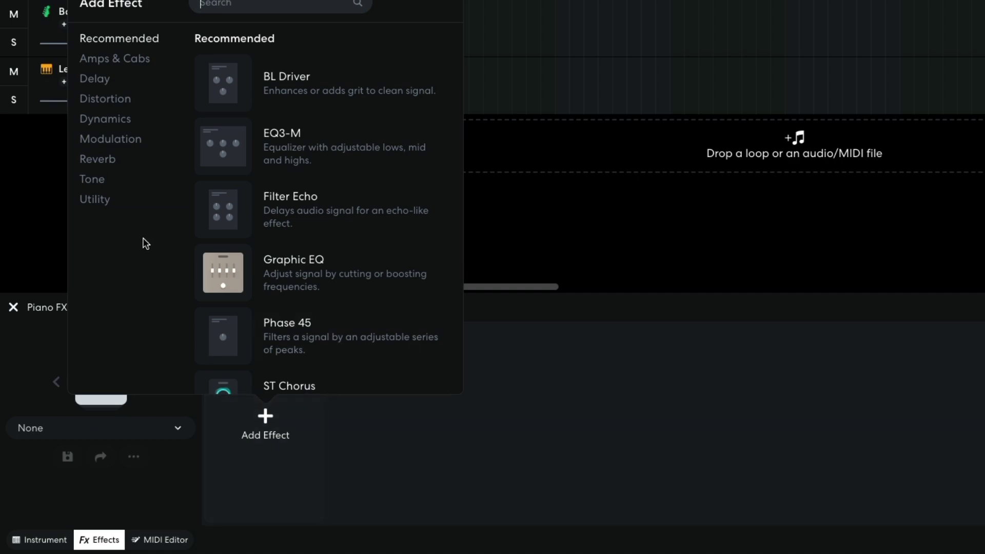
pyautogui.click(102, 159)
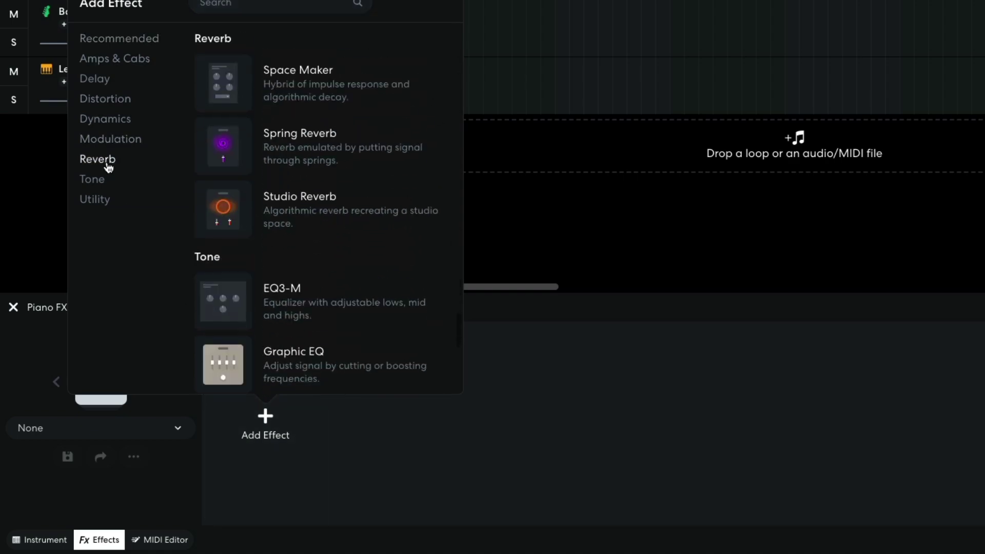
pyautogui.click(229, 210)
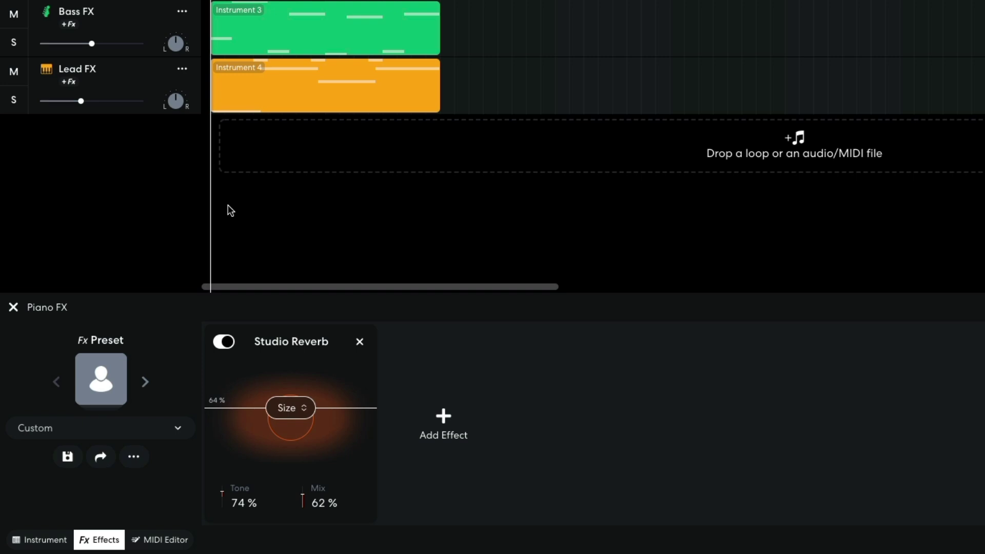
pyautogui.moveTo(292, 410)
pyautogui.mouseDown()
pyautogui.moveTo(290, 446)
pyautogui.moveTo(288, 413)
pyautogui.mouseUp()
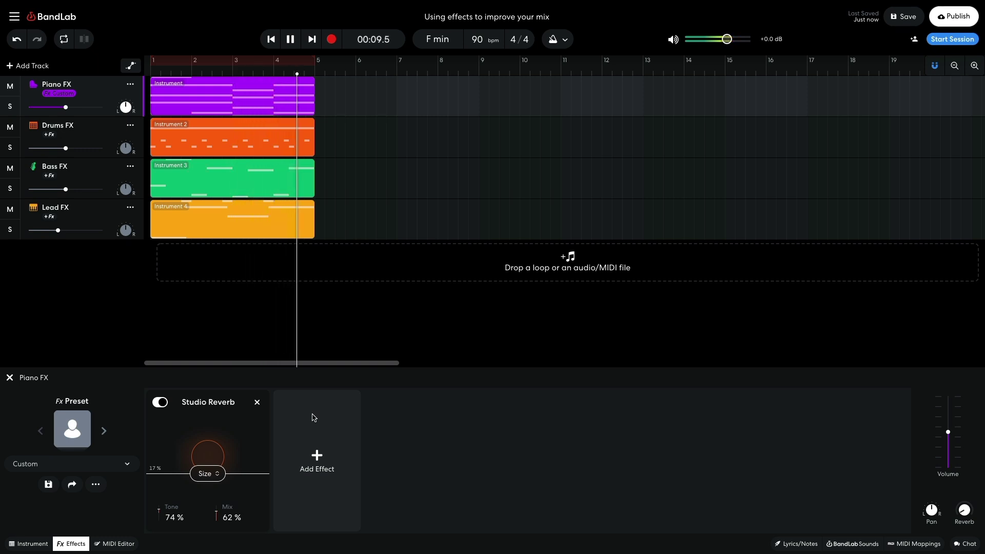
pyautogui.press('space')
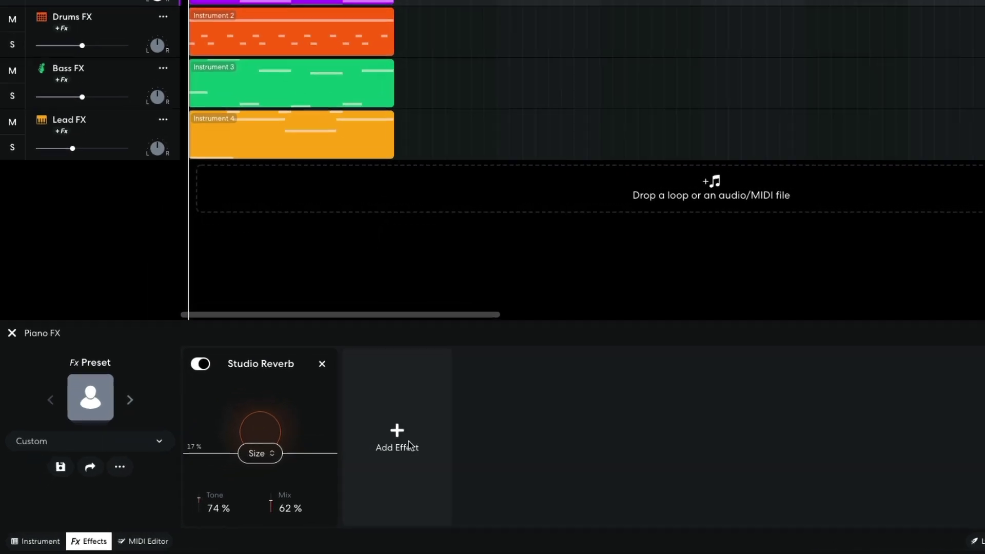
# - Add an EQ3-M after the piano's reverb, cut the mids to about -7.3 dB and the highs to about -7 dB, and play it back
pyautogui.click(316, 461)
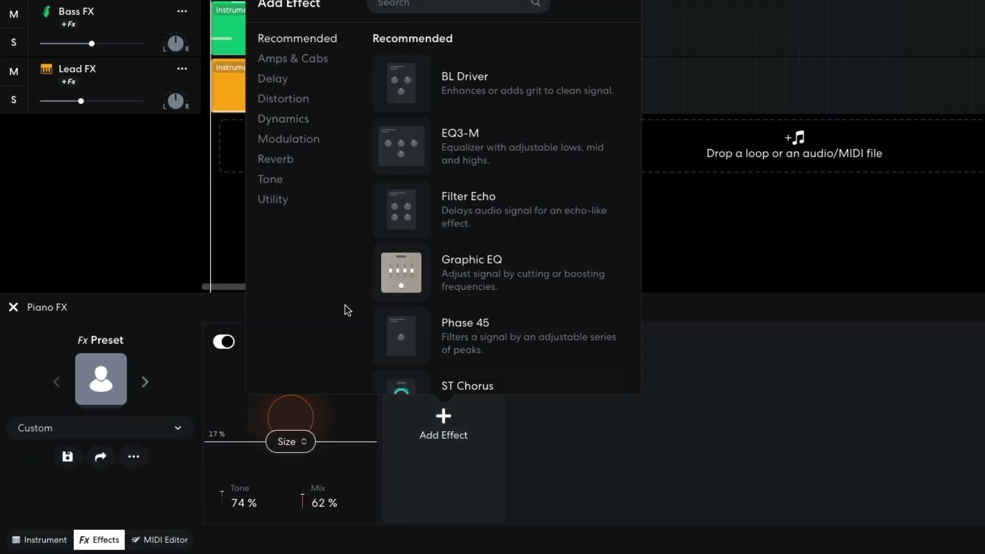
pyautogui.click(273, 180)
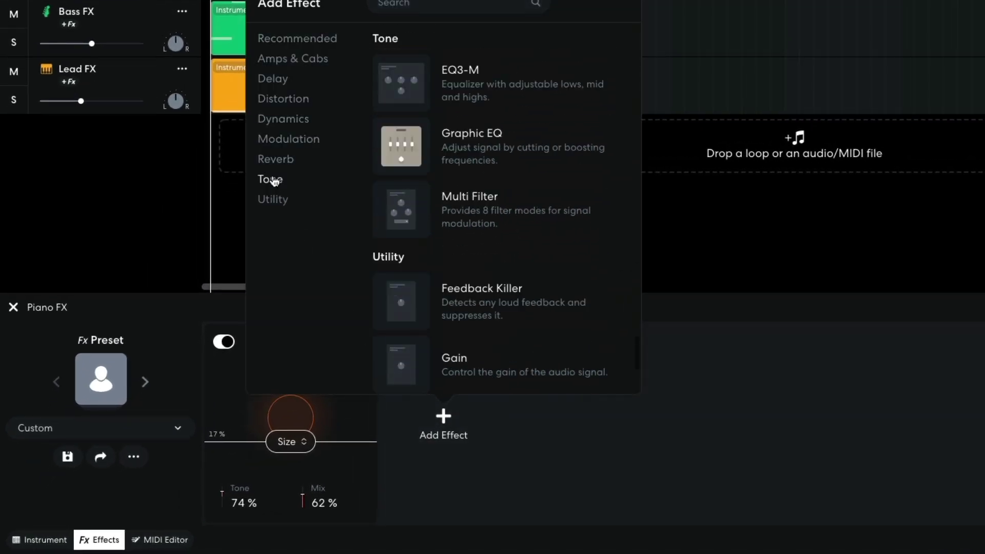
pyautogui.click(405, 81)
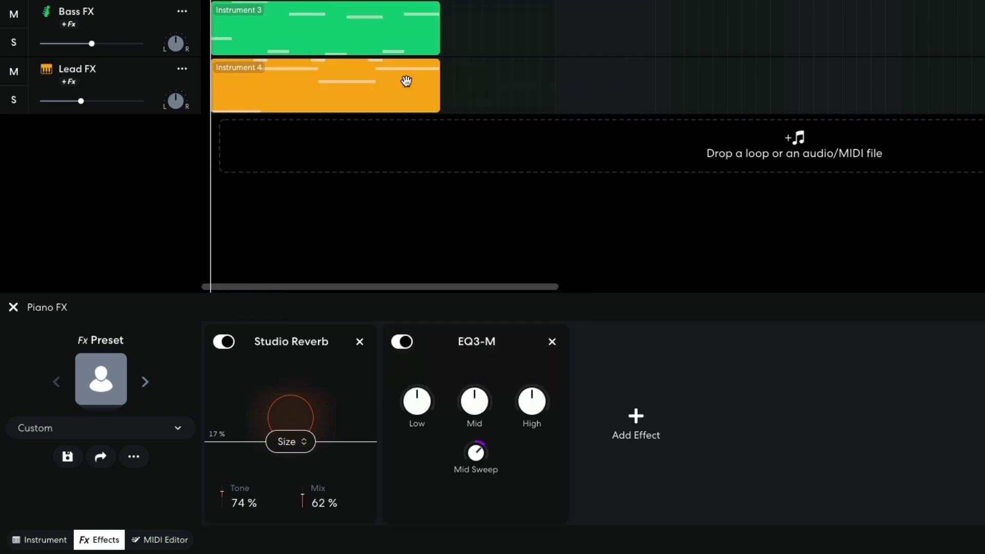
pyautogui.moveTo(477, 396); pyautogui.dragTo(471, 362)
pyautogui.moveTo(472, 316); pyautogui.dragTo(472, 259)
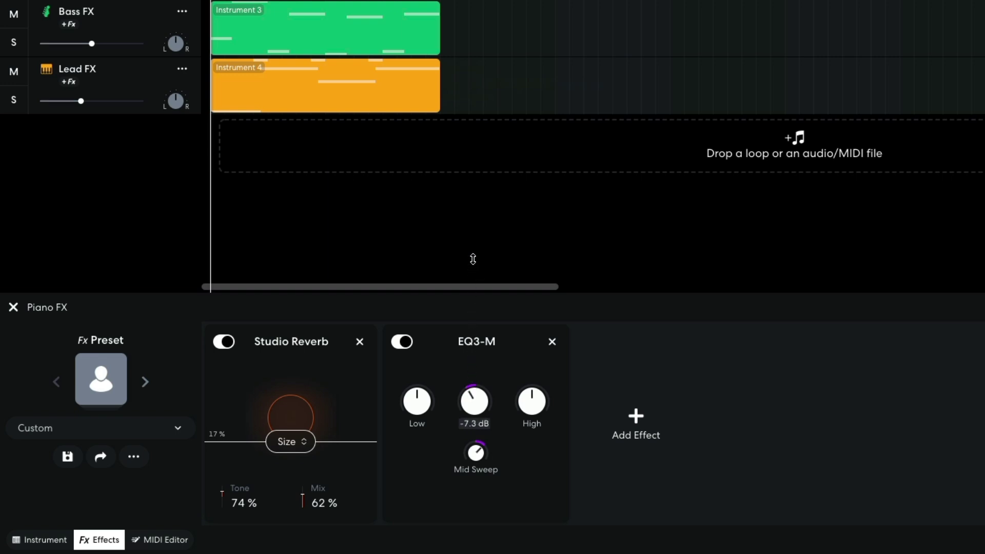
pyautogui.moveTo(522, 385); pyautogui.dragTo(531, 418)
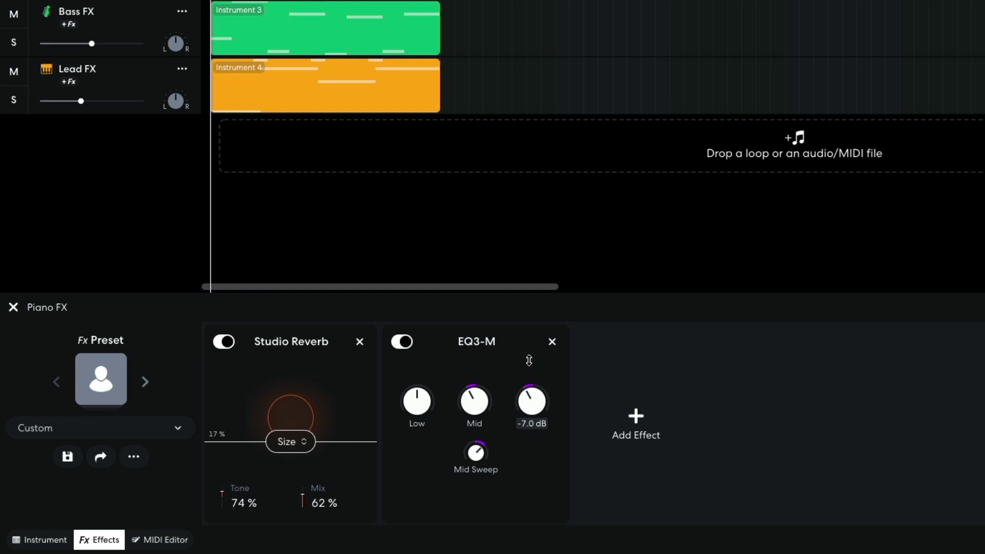
pyautogui.moveTo(529, 361); pyautogui.dragTo(529, 358)
pyautogui.press('space')
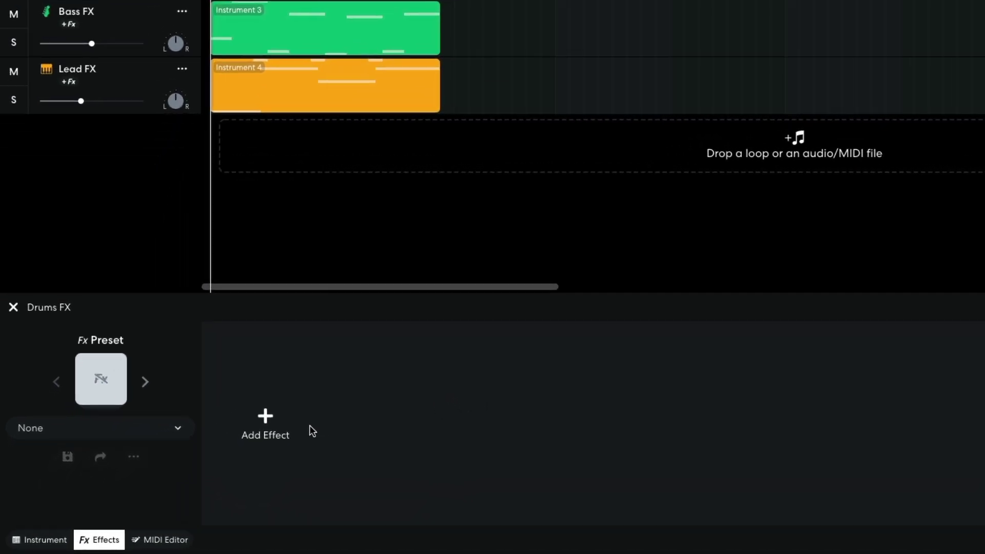
# - Add a BL 1176 compressor to the Drums FX track, set its ratio to 4:1, and play the mix
pyautogui.click(279, 429)
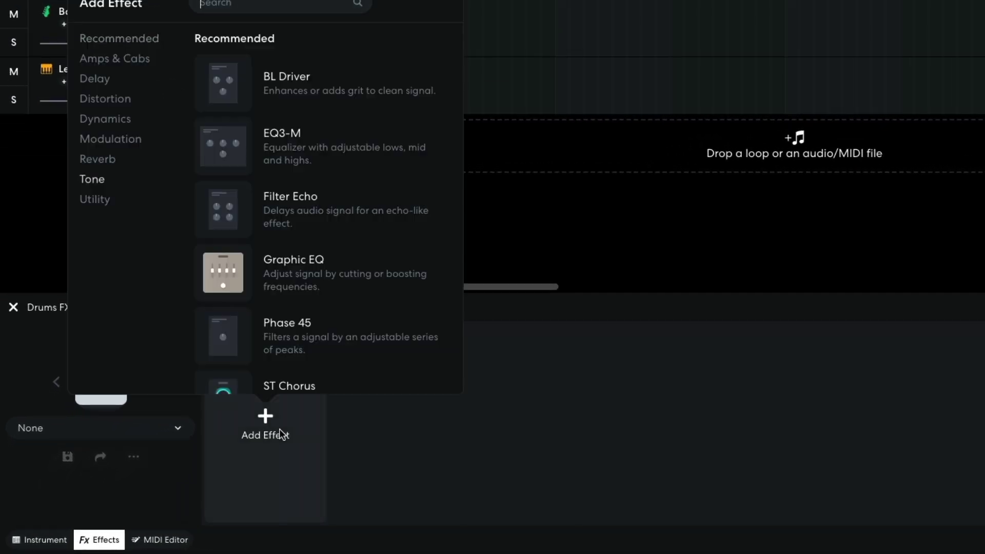
pyautogui.click(115, 120)
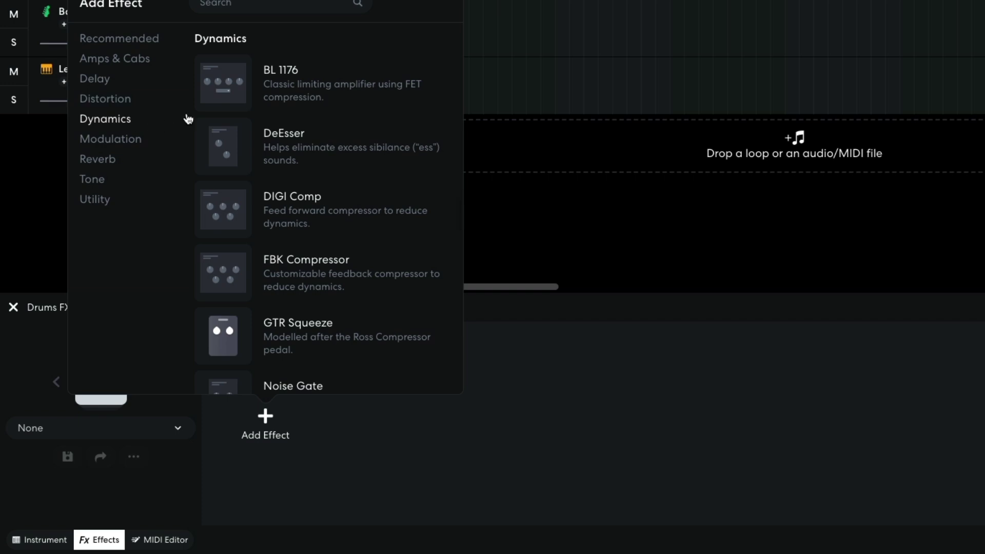
pyautogui.click(223, 83)
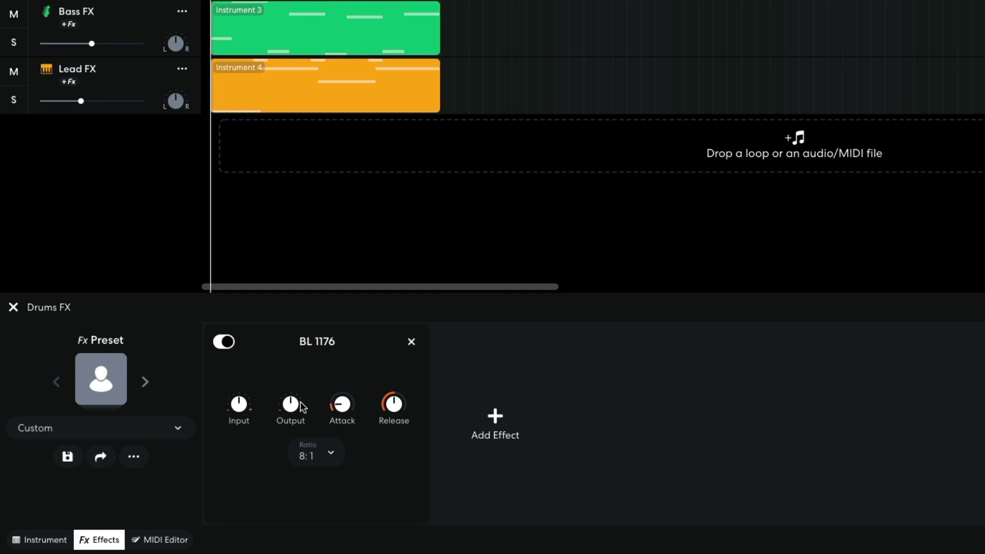
pyautogui.click(318, 456)
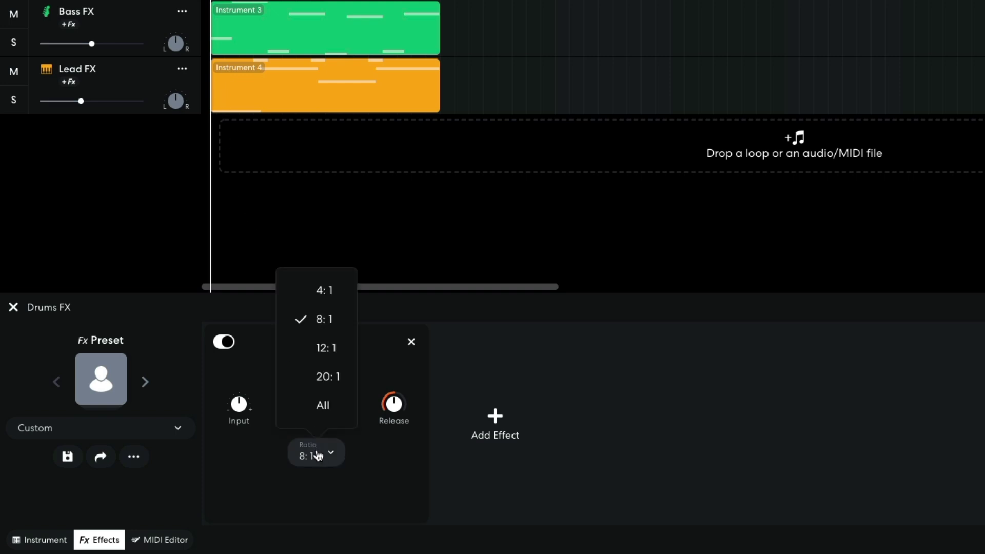
pyautogui.click(323, 294)
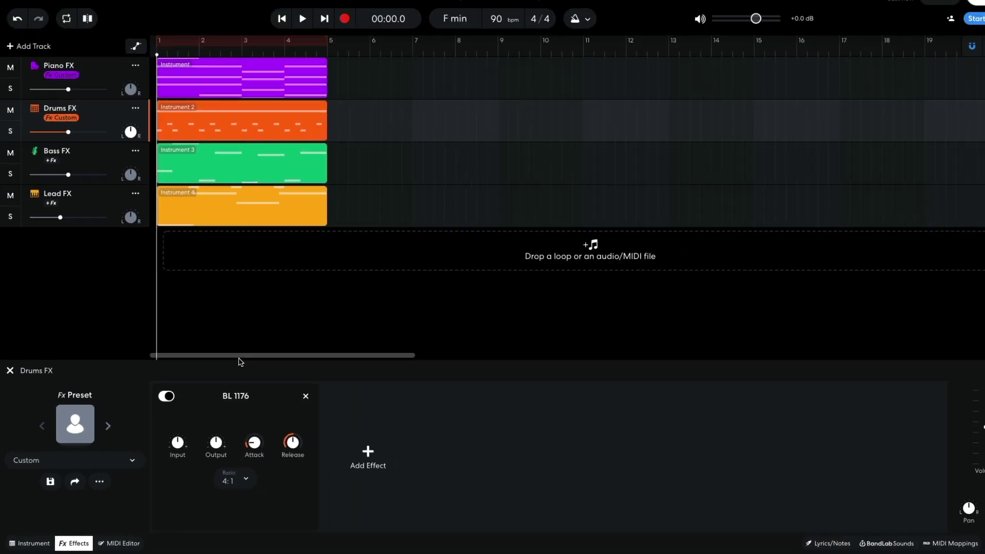
pyautogui.press('space')
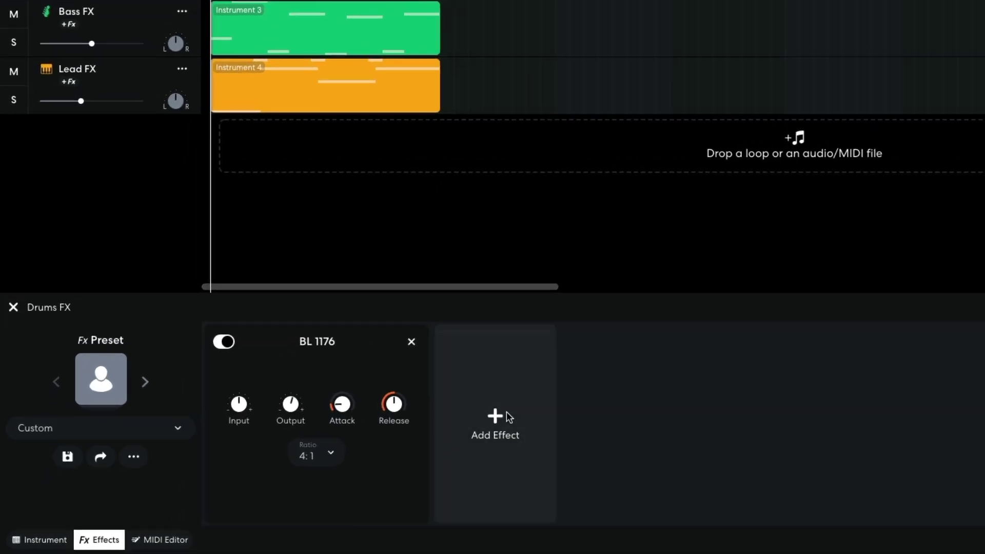
# - Add a Multi Filter after the drums' compressor, set its filter type to Highpass, and adjust its frequency
pyautogui.click(362, 456)
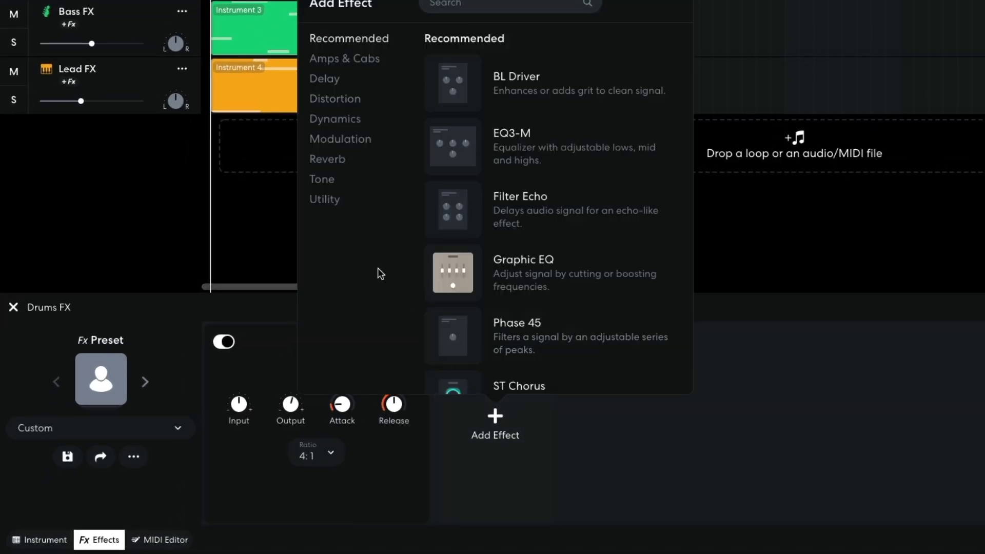
pyautogui.click(326, 181)
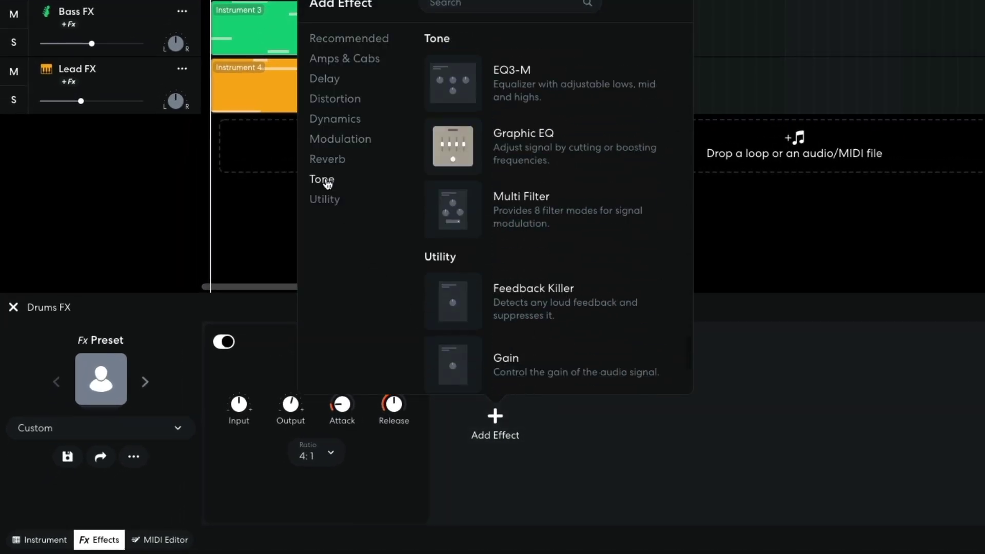
pyautogui.click(465, 214)
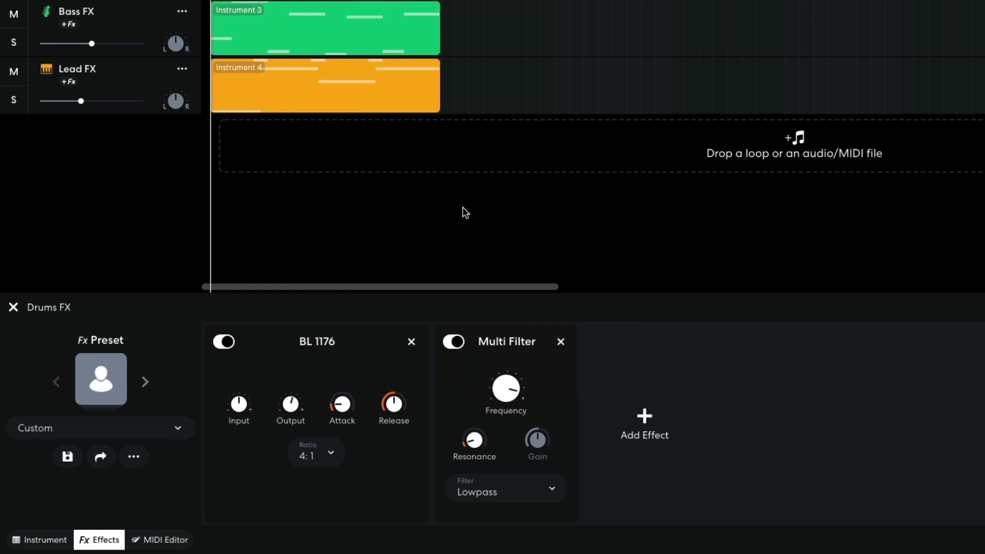
pyautogui.click(500, 493)
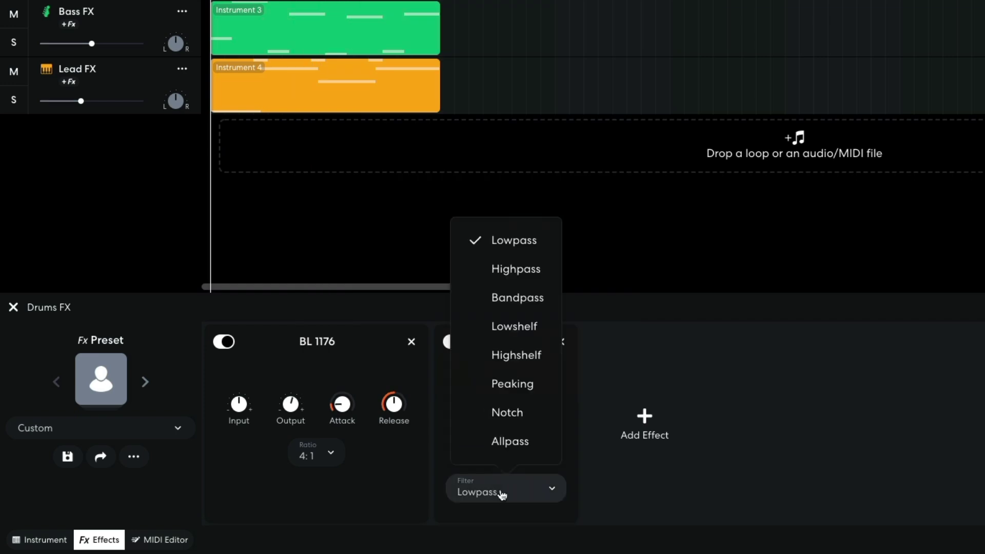
pyautogui.click(524, 280)
pyautogui.moveTo(507, 388); pyautogui.dragTo(508, 304)
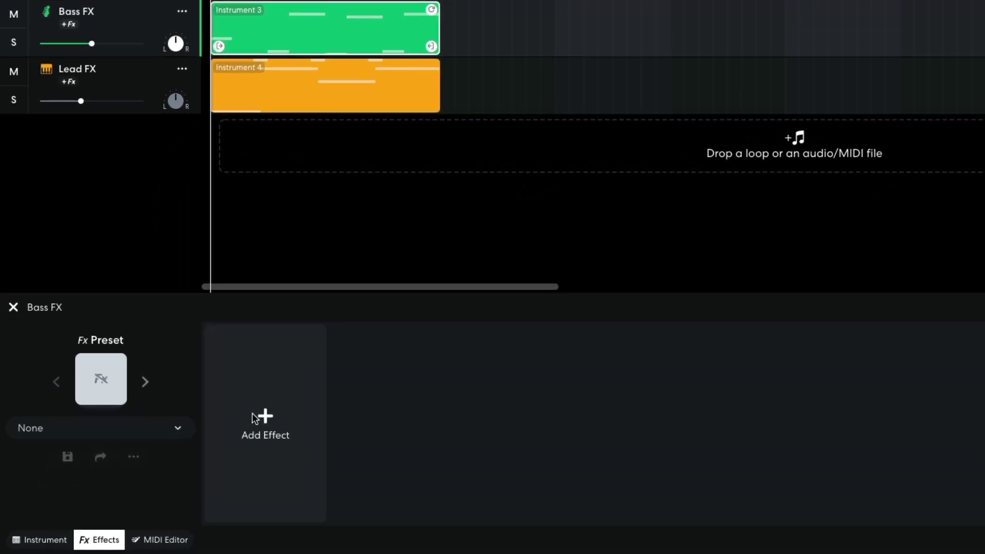
# - Add the BL Driver distortion effect to the Bass FX track and play the mix back
pyautogui.click(189, 457)
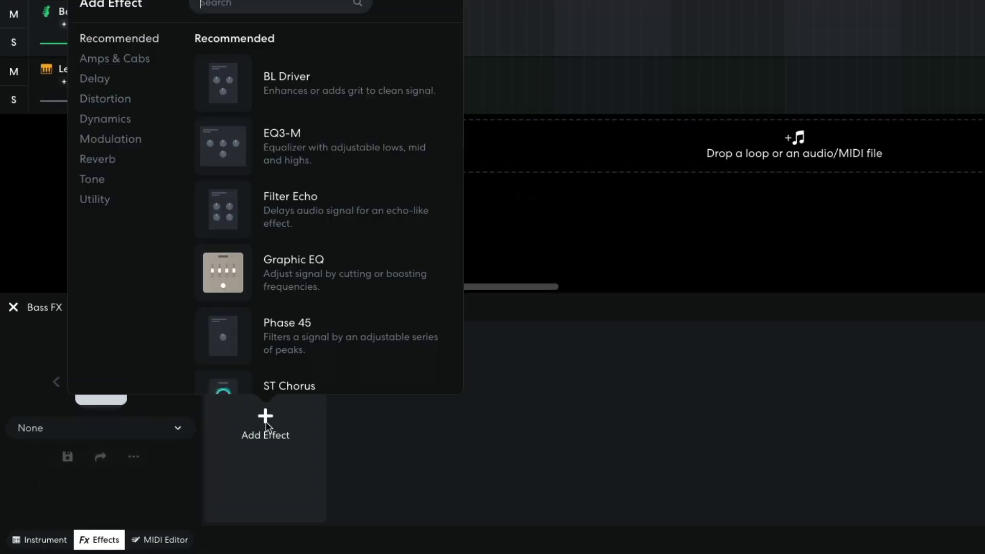
pyautogui.click(129, 105)
pyautogui.click(226, 147)
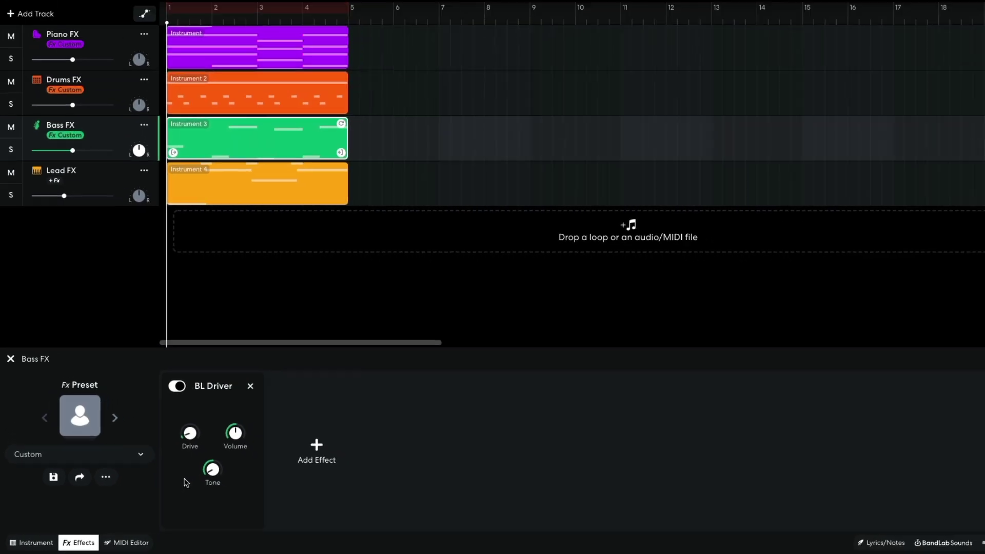
pyautogui.press('space')
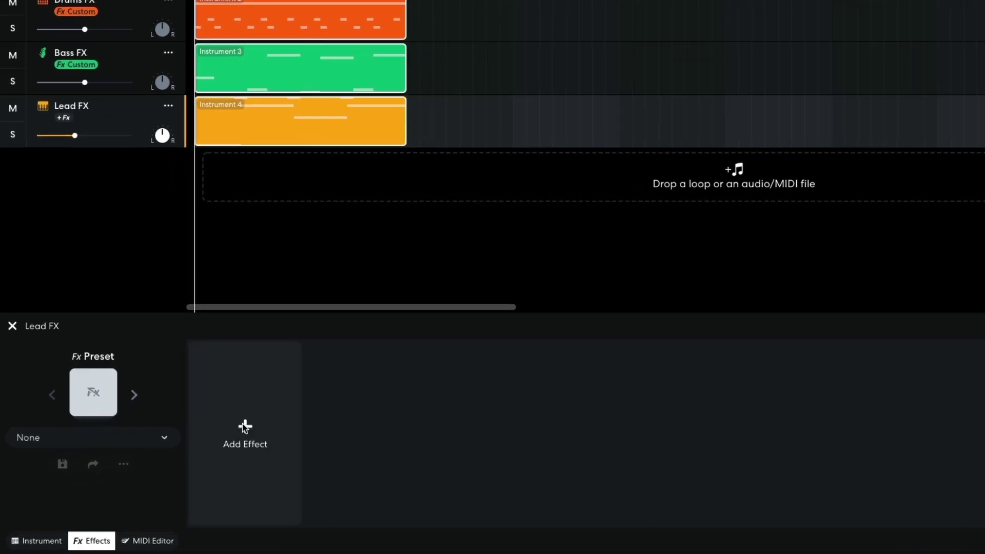
# - Add a Filter Echo delay to the Lead FX track, reduce its mix amount, and play the result back
pyautogui.click(190, 457)
pyautogui.click(97, 82)
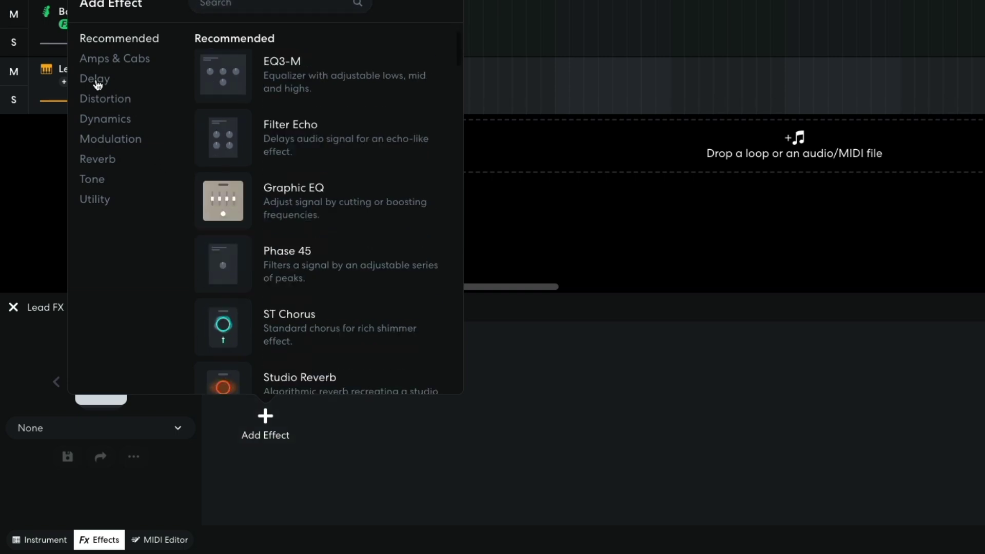
pyautogui.click(226, 148)
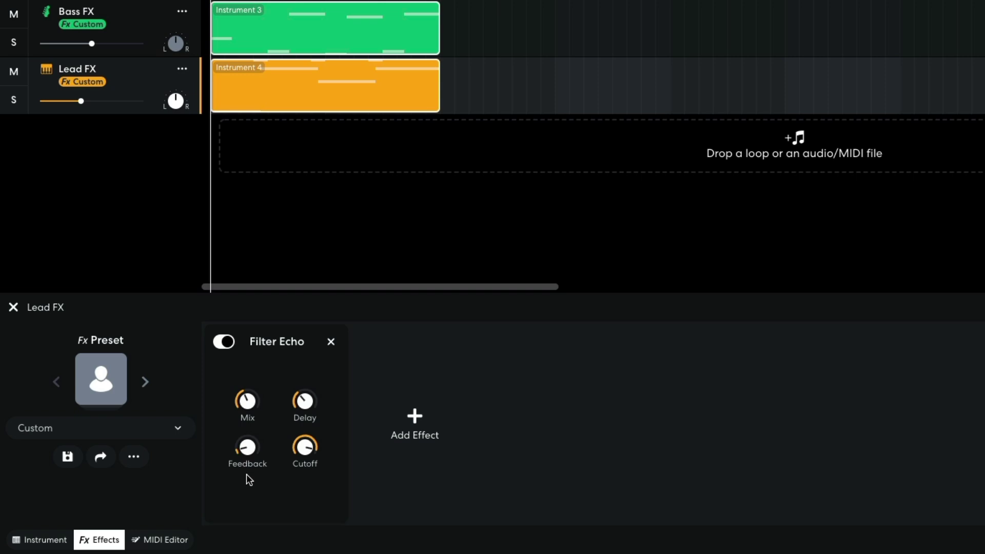
pyautogui.moveTo(246, 405)
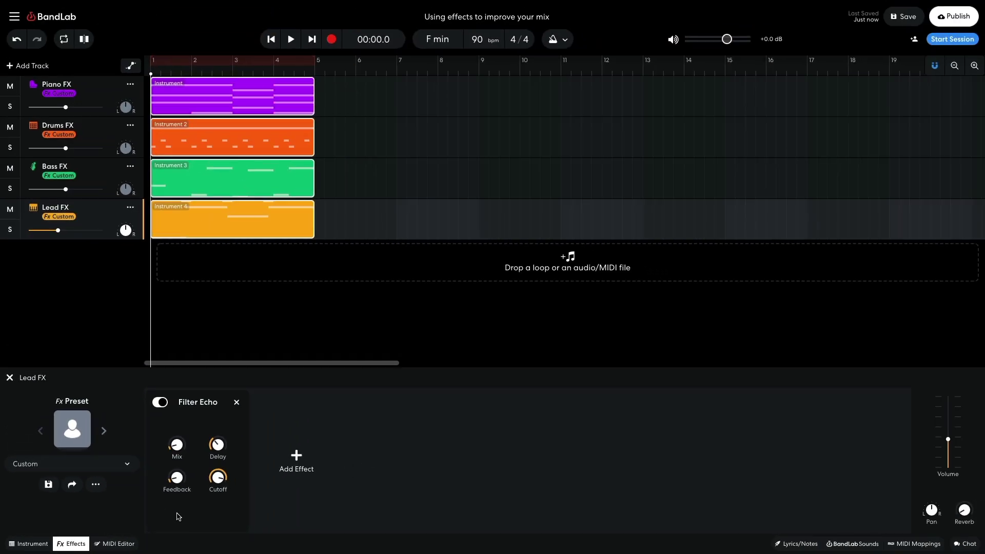
pyautogui.press('space')
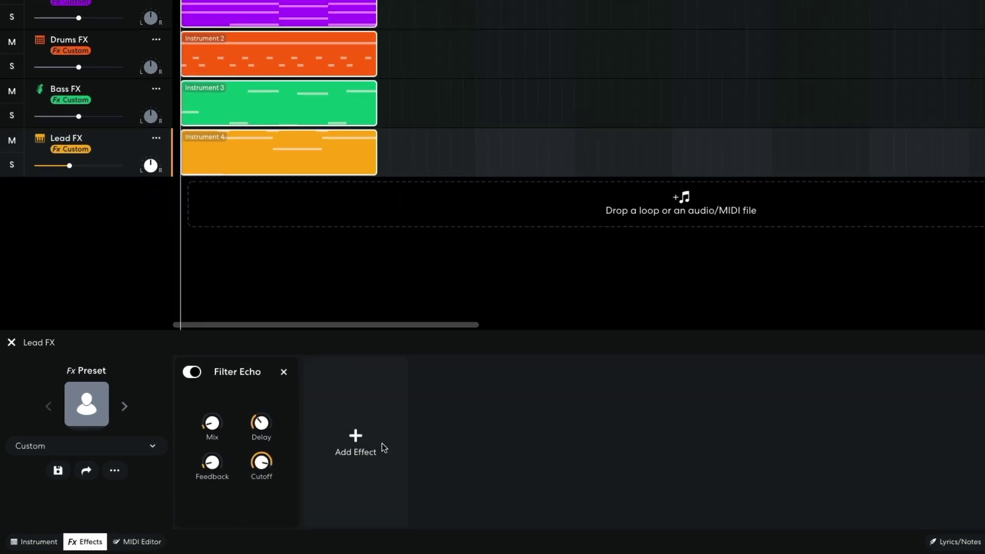
# - Add a Studio Reverb after the lead's Filter Echo, set its size to 17%, and play the mix back
pyautogui.click(308, 465)
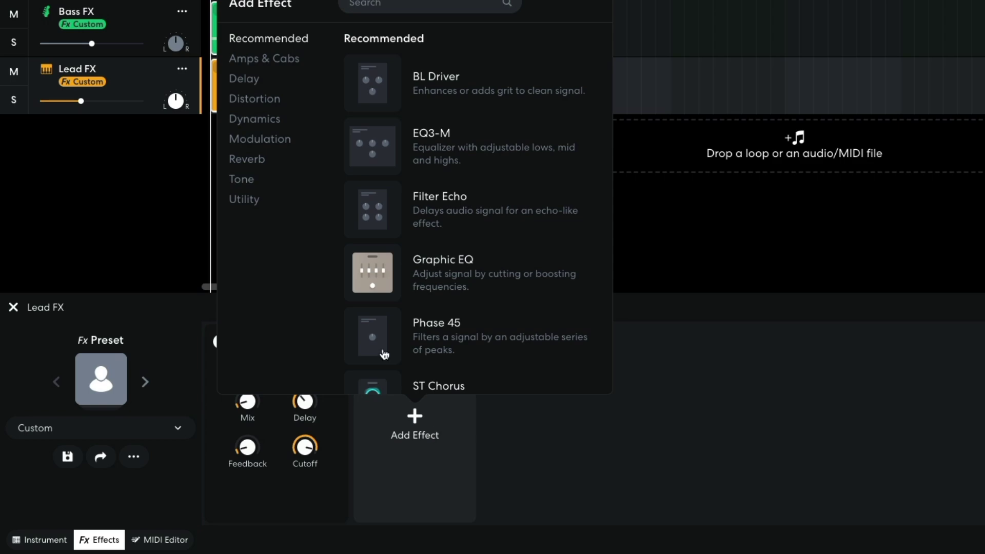
pyautogui.click(255, 160)
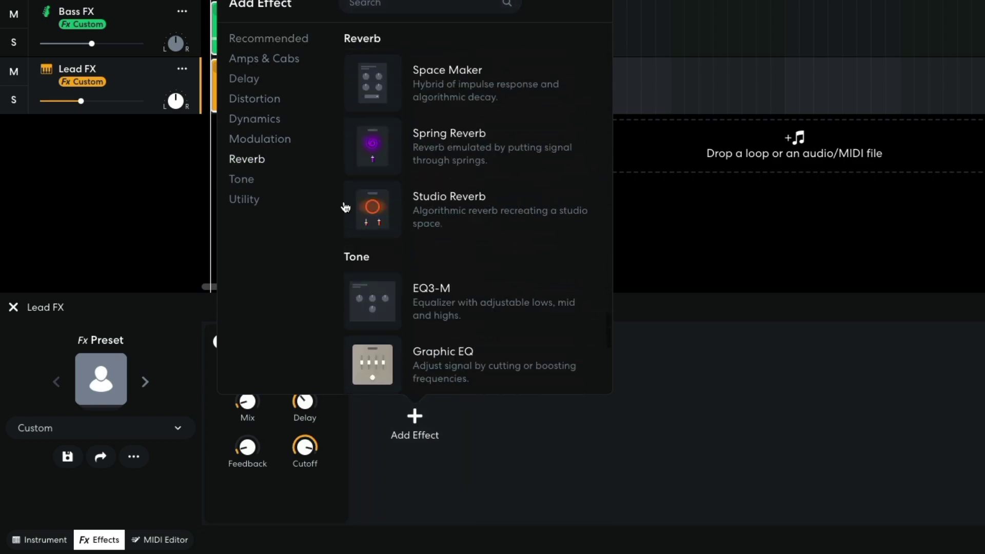
pyautogui.click(374, 207)
pyautogui.moveTo(439, 404)
pyautogui.mouseDown()
pyautogui.moveTo(437, 438)
pyautogui.moveTo(440, 414)
pyautogui.mouseUp()
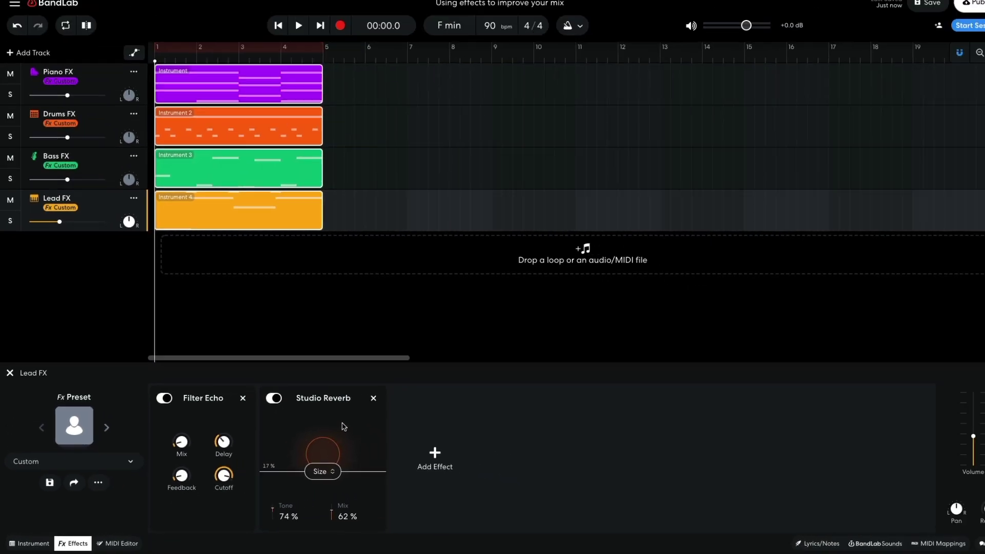
pyautogui.press('space')
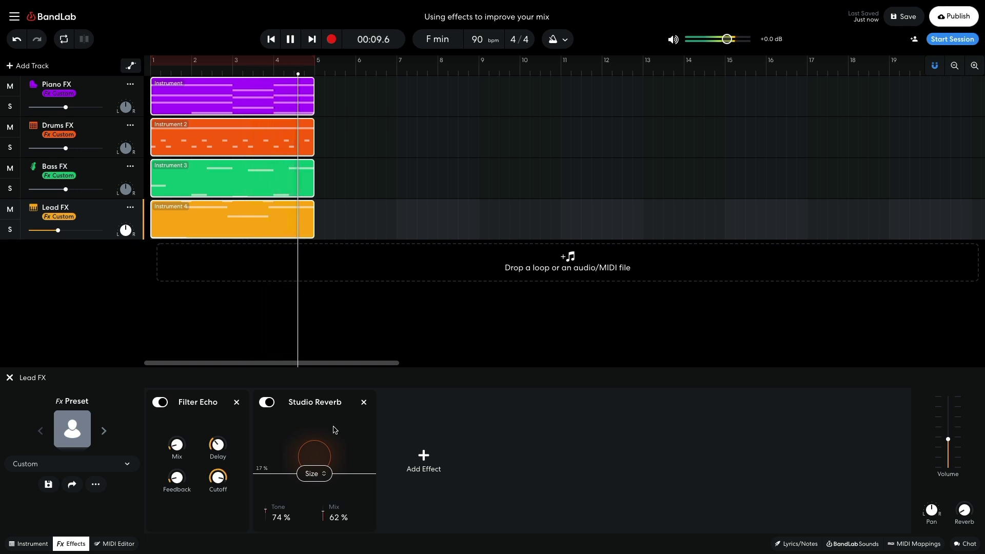
pyautogui.press('space')
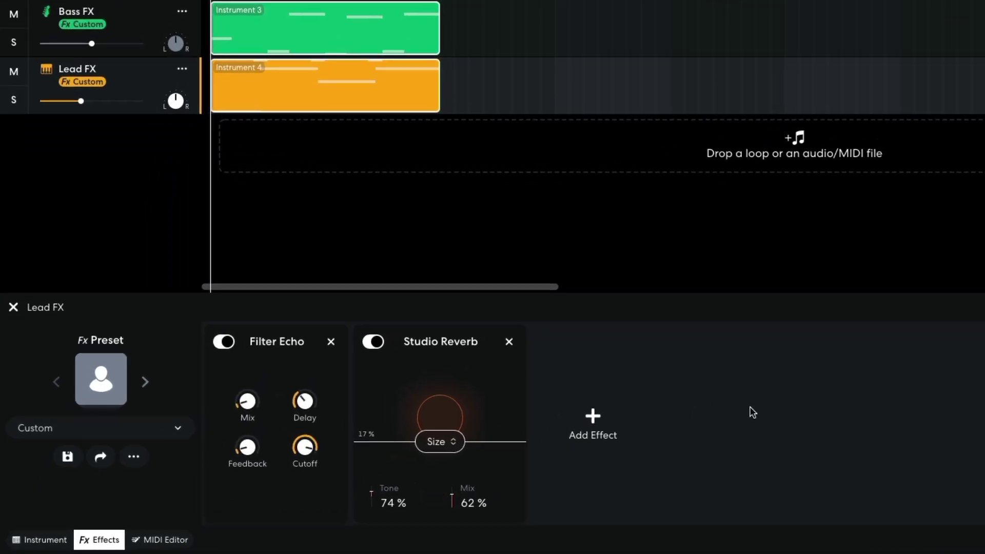
# - Add an EQ3-M after the lead's reverb, lower its mid and high levels, and play the mix
pyautogui.click(410, 458)
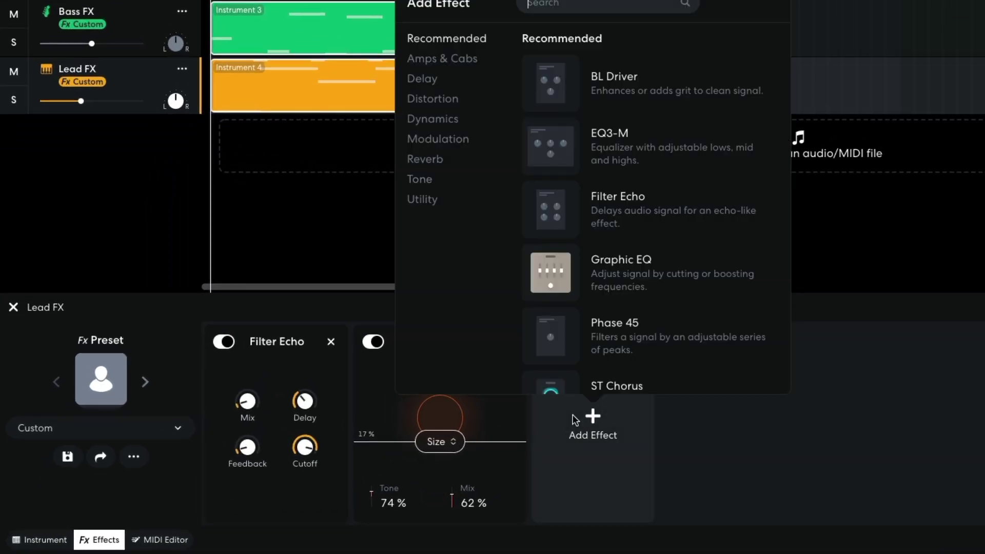
pyautogui.click(419, 180)
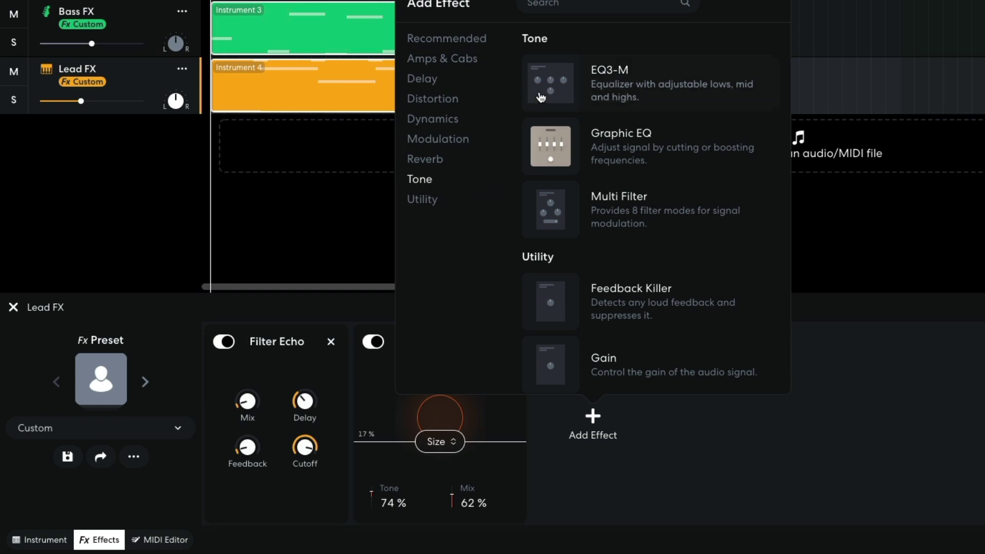
pyautogui.click(558, 88)
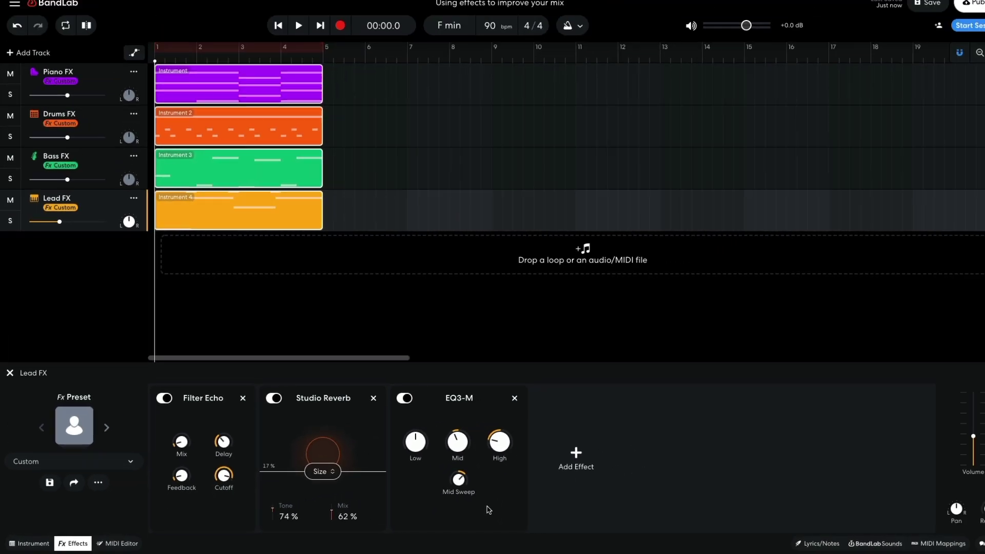
pyautogui.press('space')
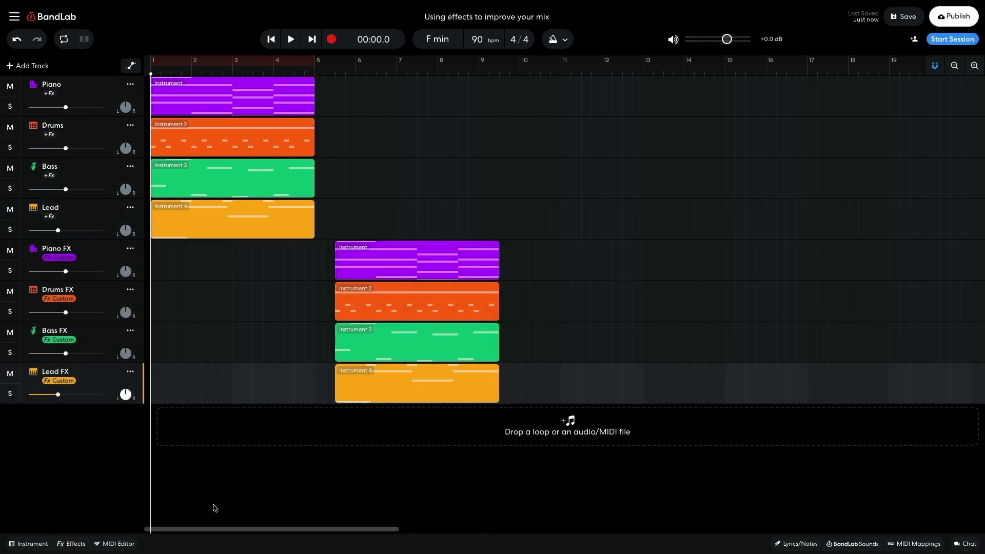
# - Play the dry section followed by the effects section to compare them, and return the playhead to the start
pyautogui.press('space')
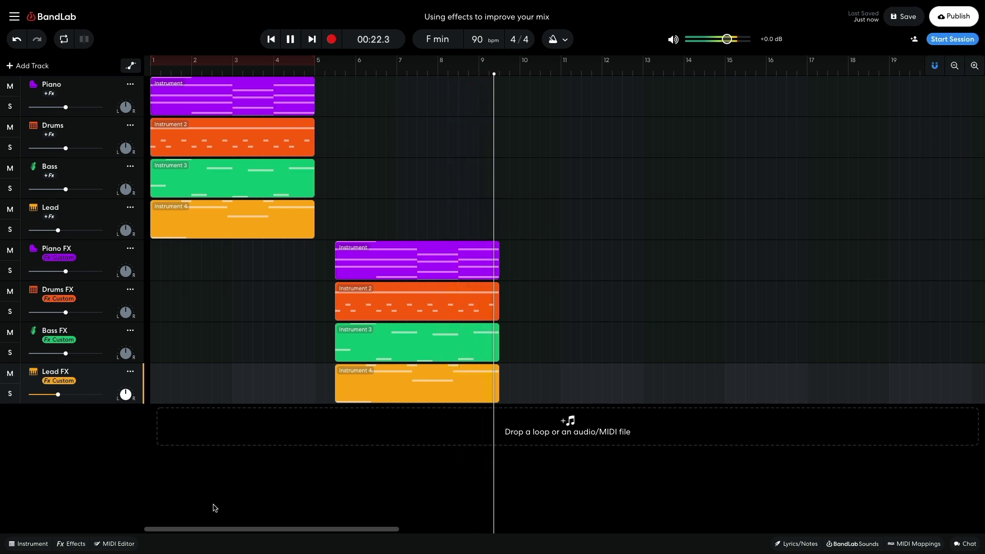
pyautogui.press('space')
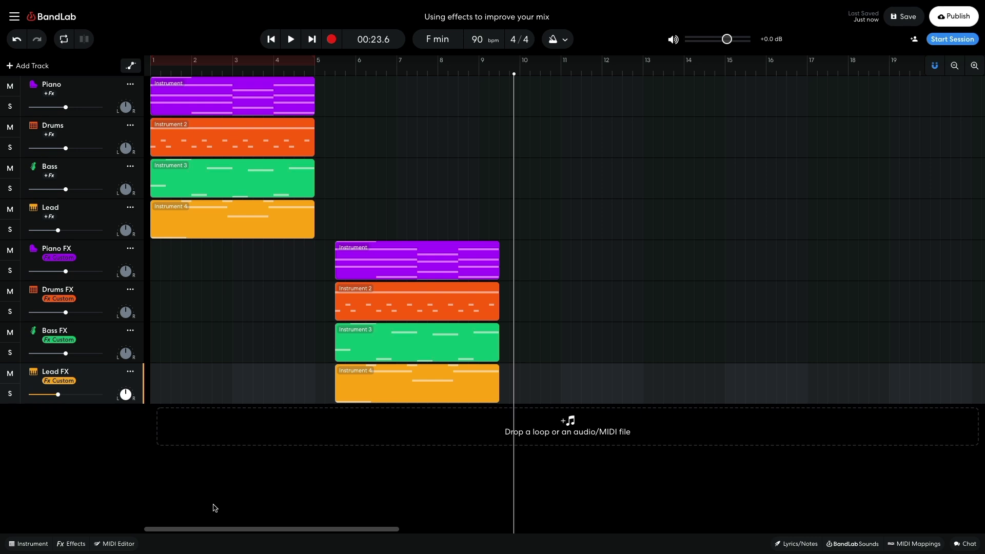
pyautogui.press('Home')
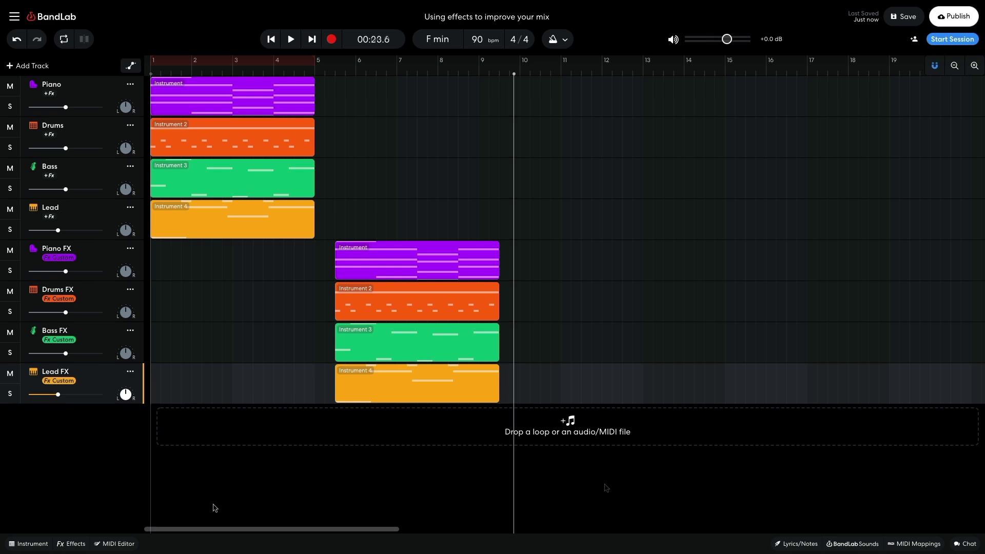
# - Browse the BandLab Sounds loops and filter them by the Voice instrument and the Hip Hop / Trap genre
pyautogui.click(840, 545)
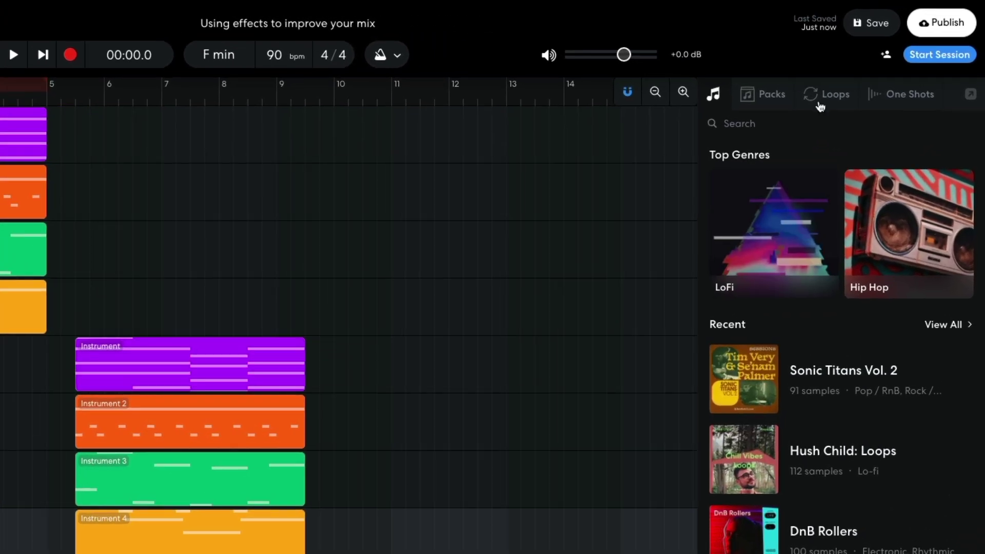
pyautogui.click(867, 74)
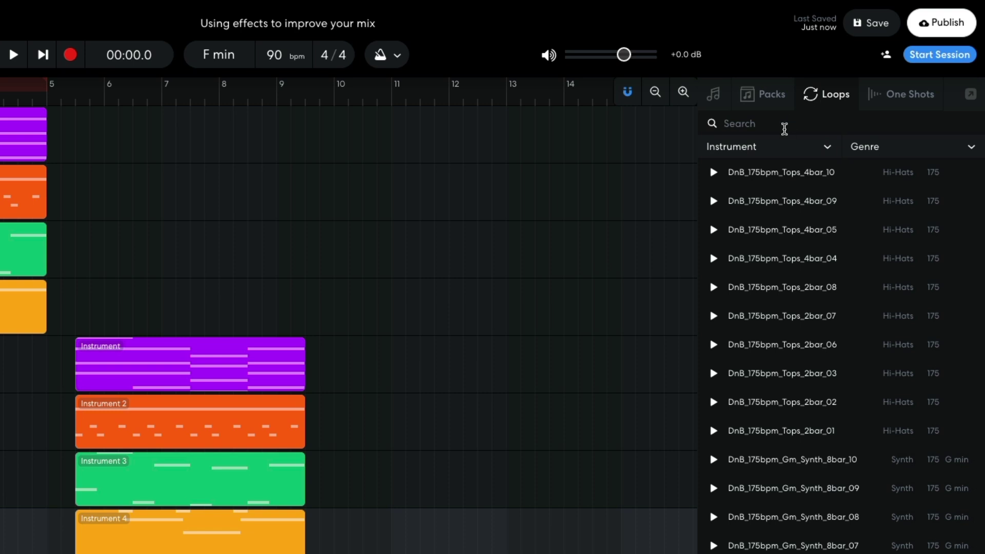
pyautogui.click(767, 152)
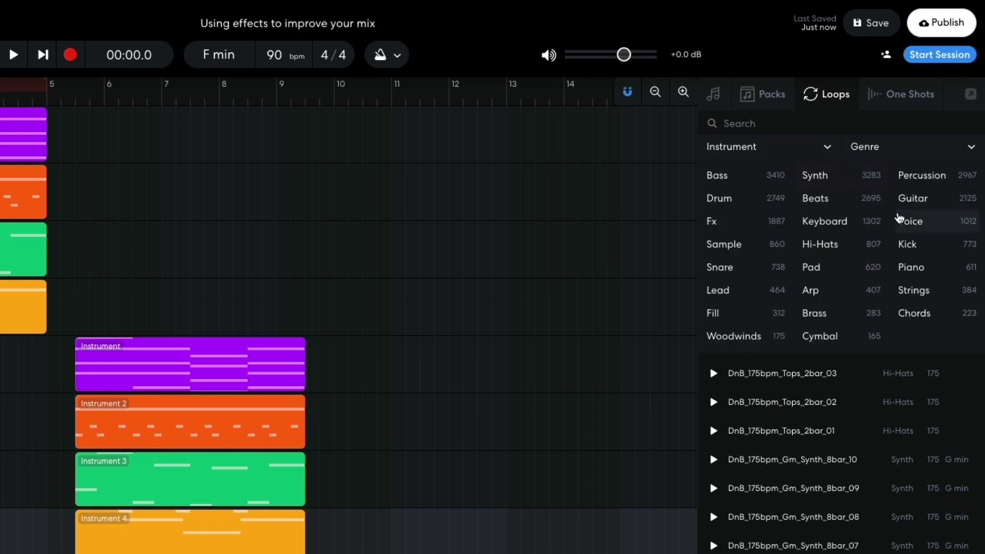
pyautogui.click(909, 222)
pyautogui.click(902, 148)
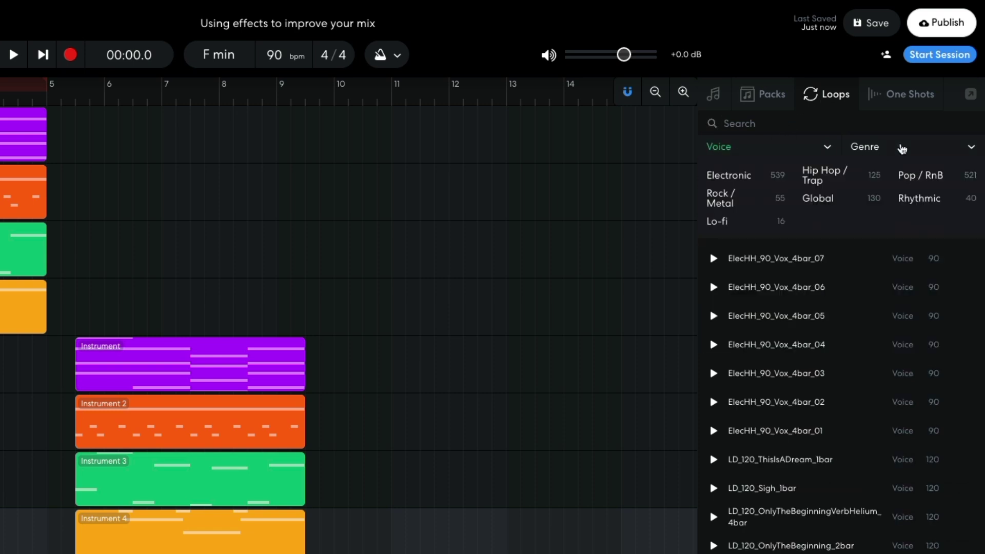
pyautogui.click(850, 171)
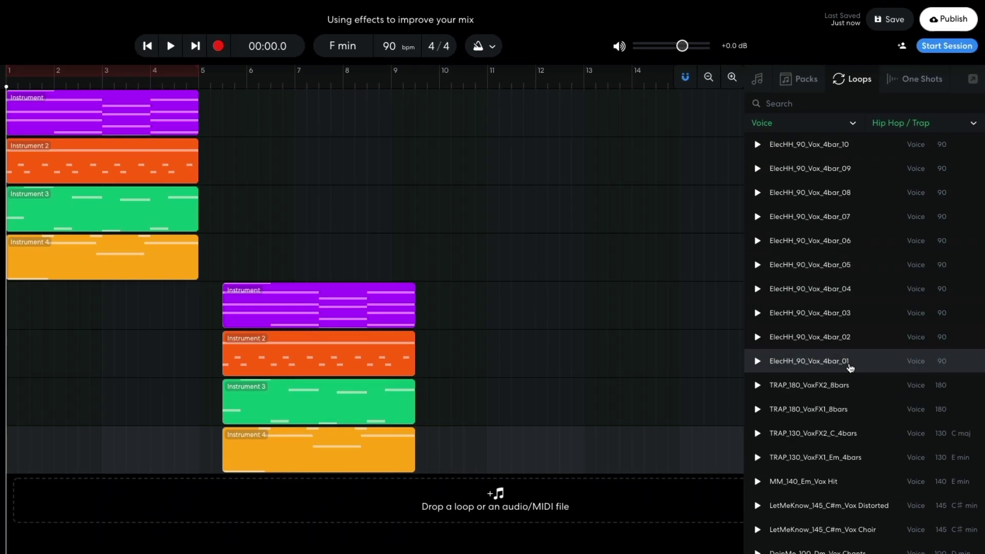
# - Preview the AtmHipHop_120_Am_Vocals_4bar loop, place it on a new track under both the dry and effects sections, and play the arrangement
pyautogui.scroll(-5, 820, 456)
pyautogui.scroll(-5, 868, 329)
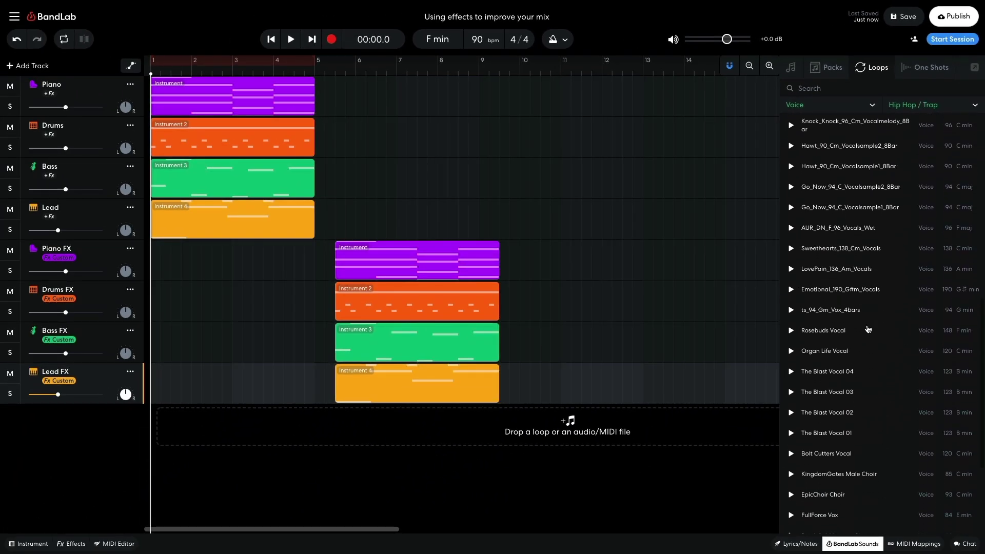
pyautogui.scroll(-2, 868, 329)
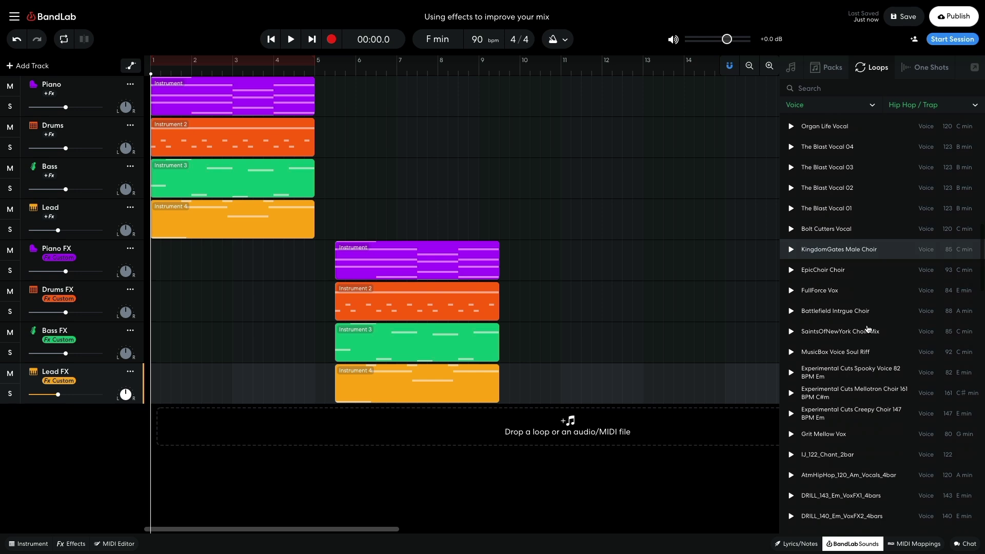
pyautogui.click(791, 476)
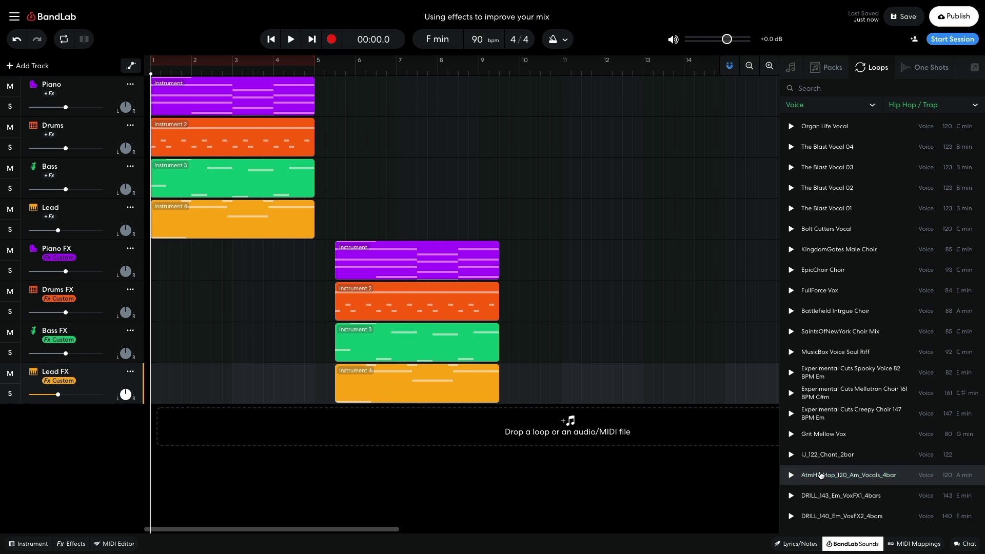
pyautogui.moveTo(819, 475); pyautogui.dragTo(386, 429)
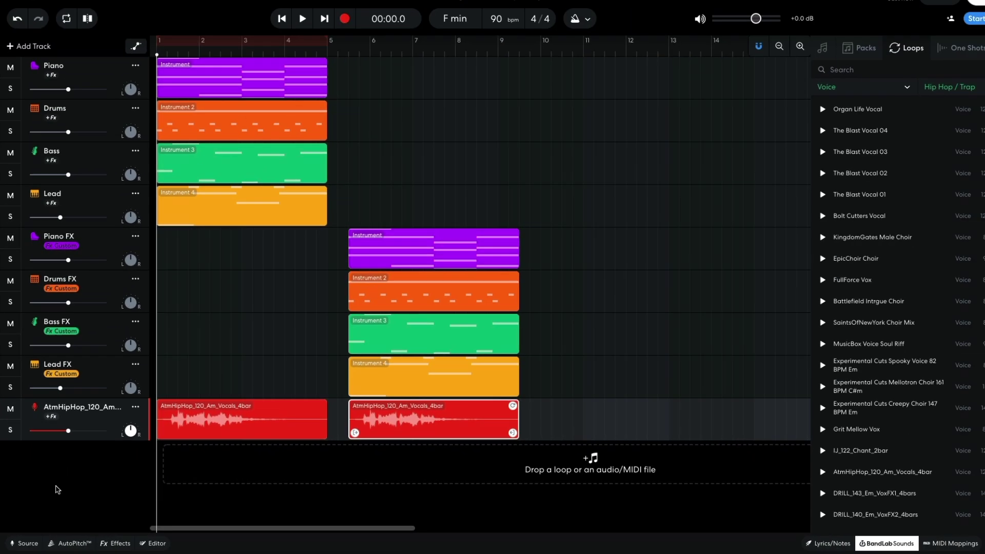
pyautogui.press('space')
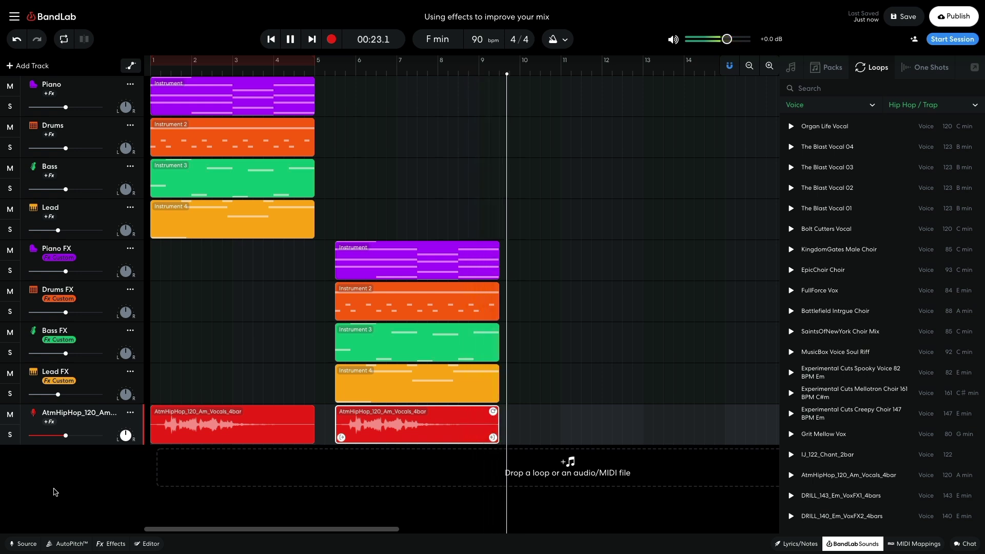
pyautogui.press('space')
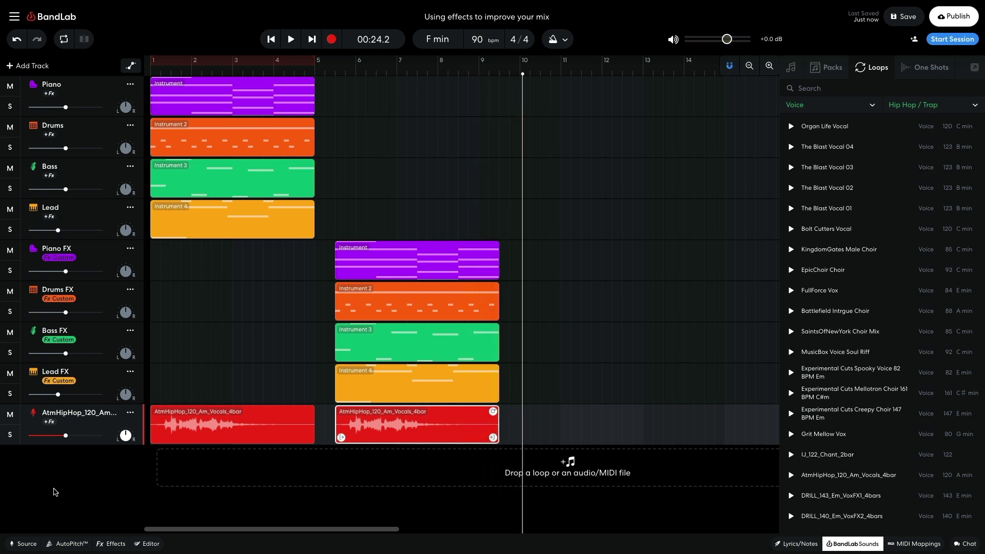